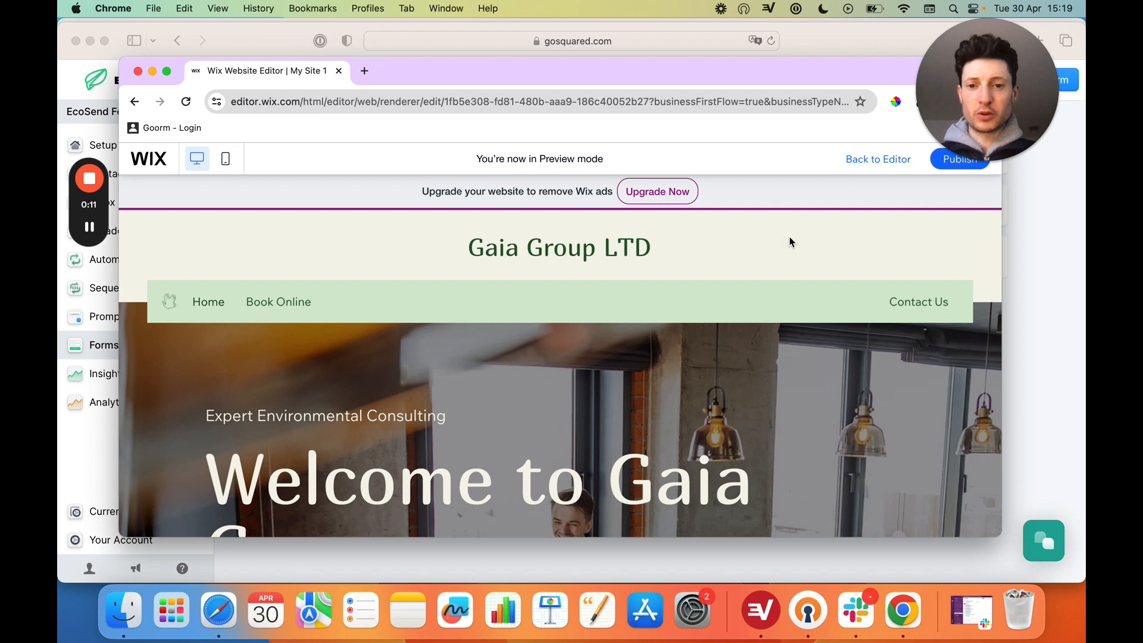
Look through the Wix site preview from the home banner down to the Subscribe for Weekly News section.
scroll(791, 241, "down", 2)
scroll(790, 241, "down", 4)
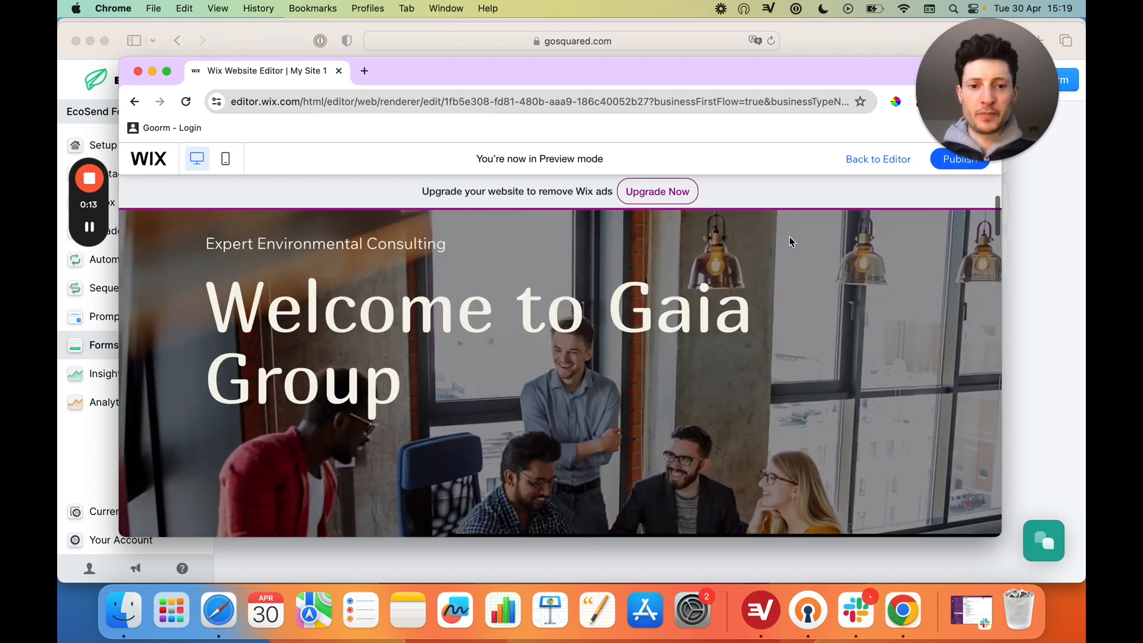
scroll(791, 242, "down", 4)
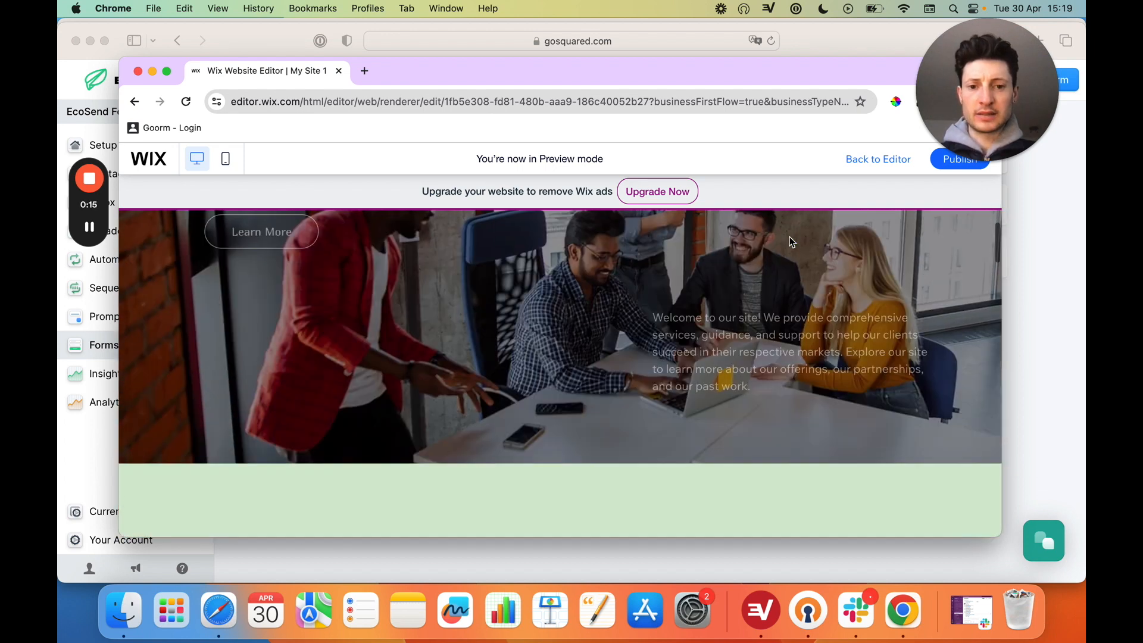
scroll(791, 241, "down", 8)
scroll(789, 239, "down", 10)
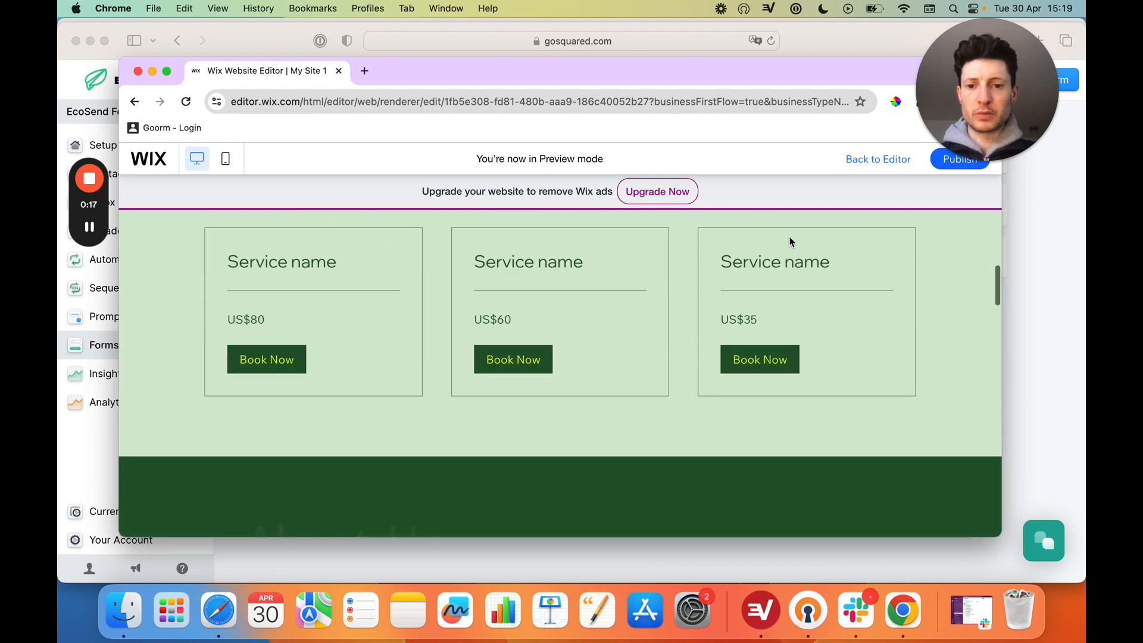
scroll(789, 239, "down", 5)
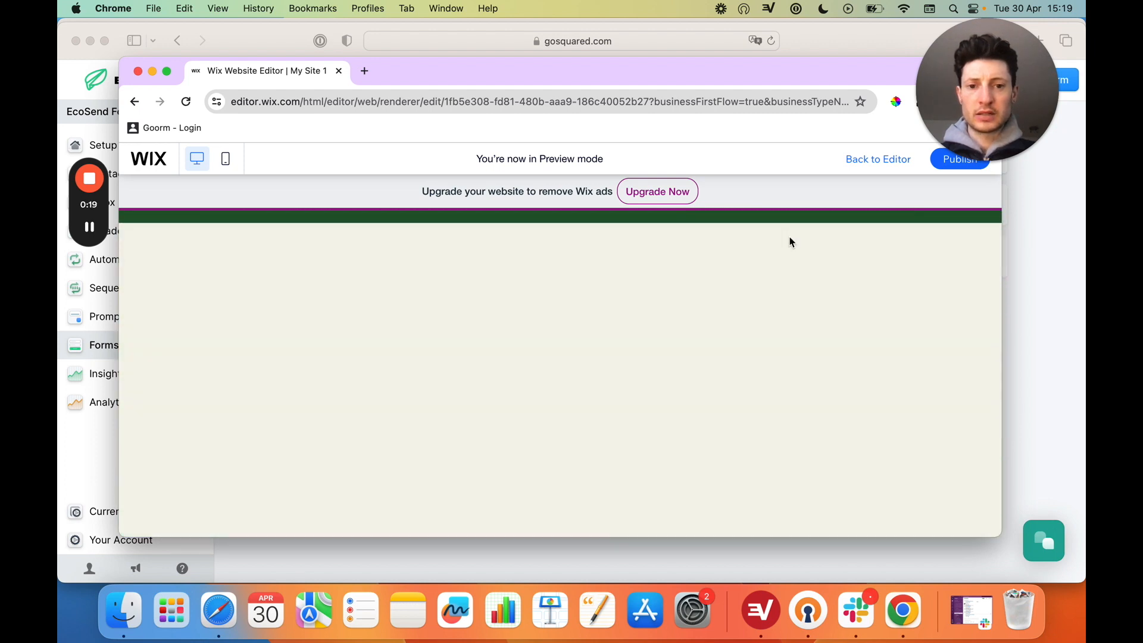
scroll(789, 241, "down", 15)
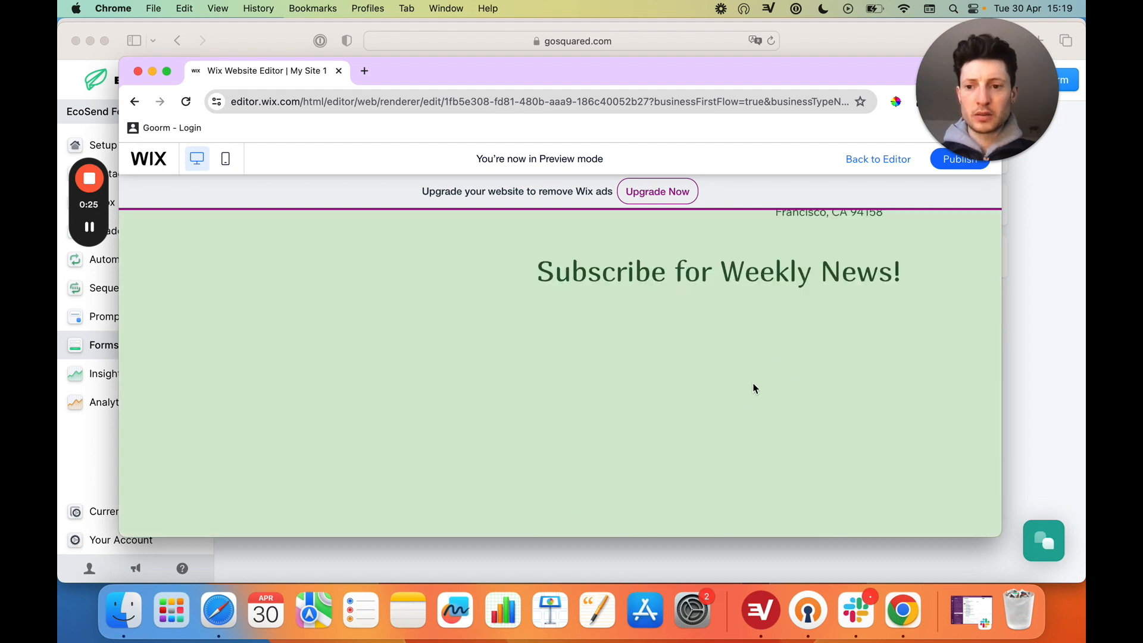
Switch to EcoSend in Safari and start a new form from the Newsletter template.
left_click(1042, 351)
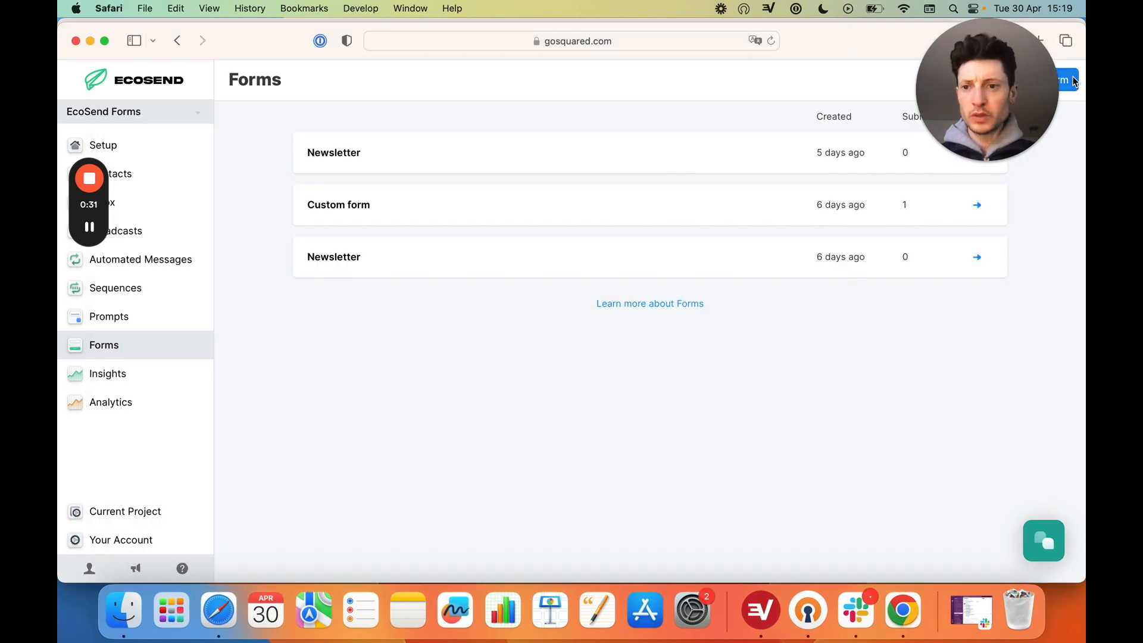
left_click(1075, 82)
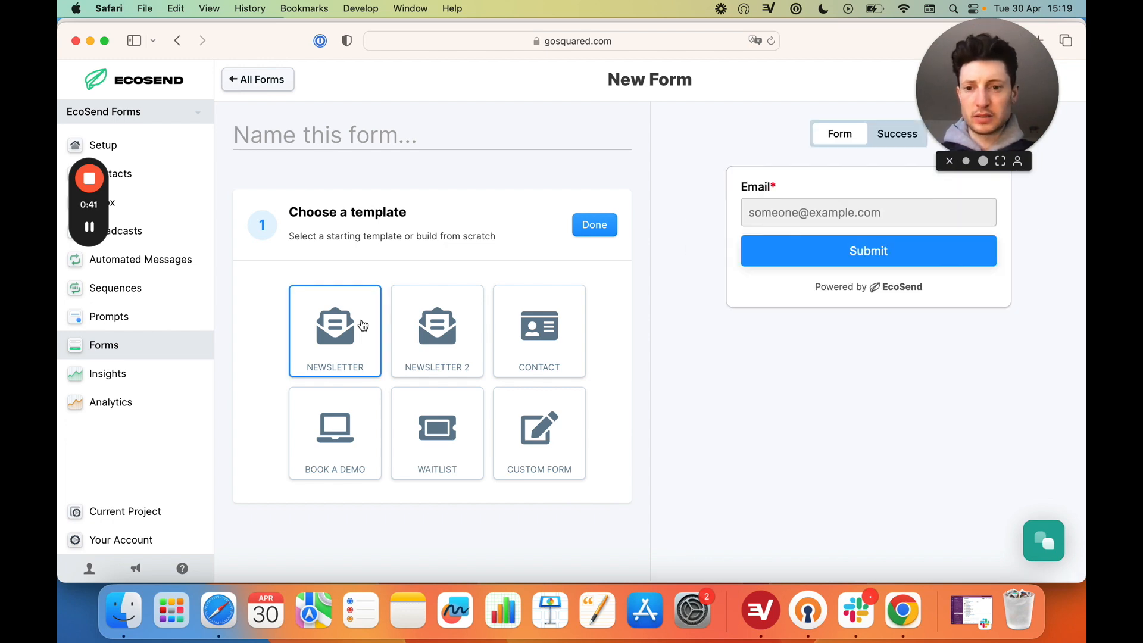
left_click(363, 325)
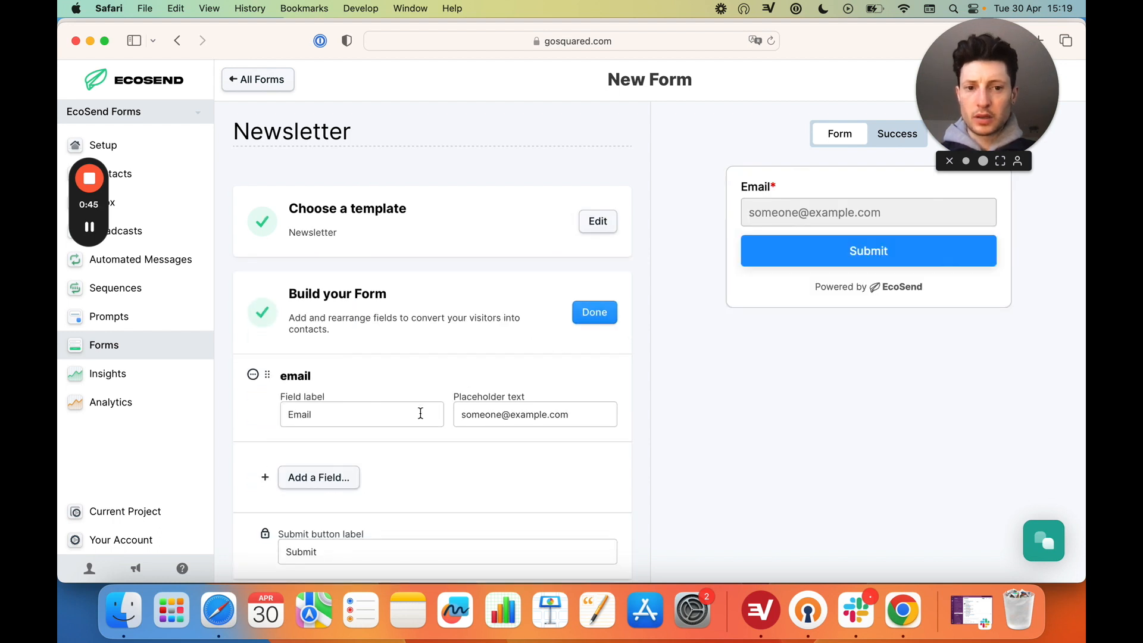
Add an Email Opt-in field to the newsletter form below the email field.
scroll(420, 413, "down", 3)
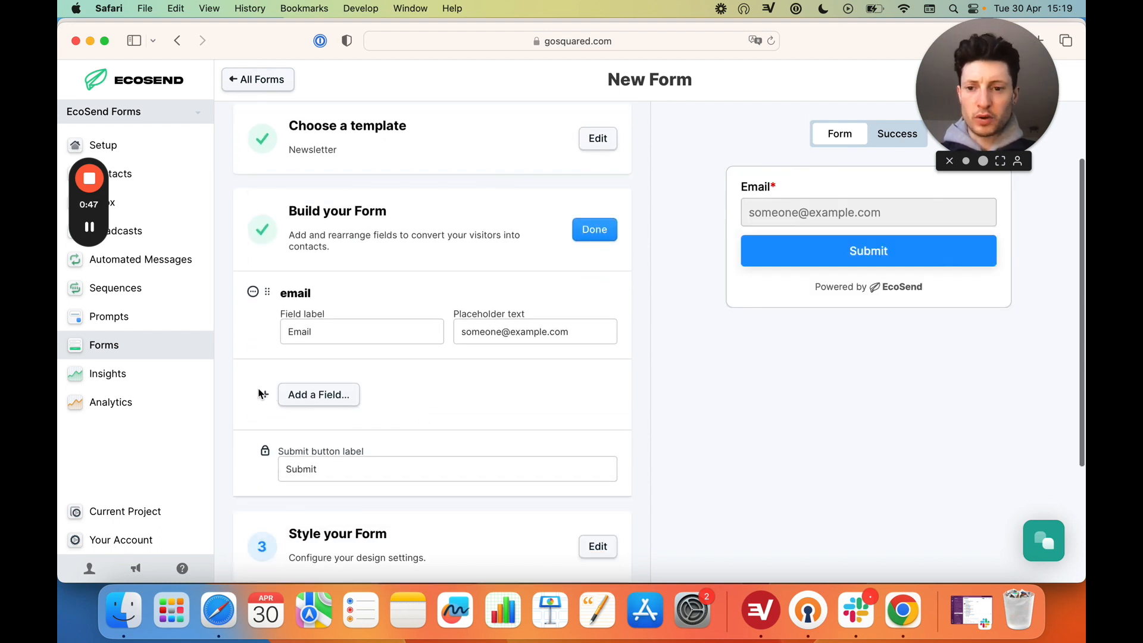
left_click(264, 393)
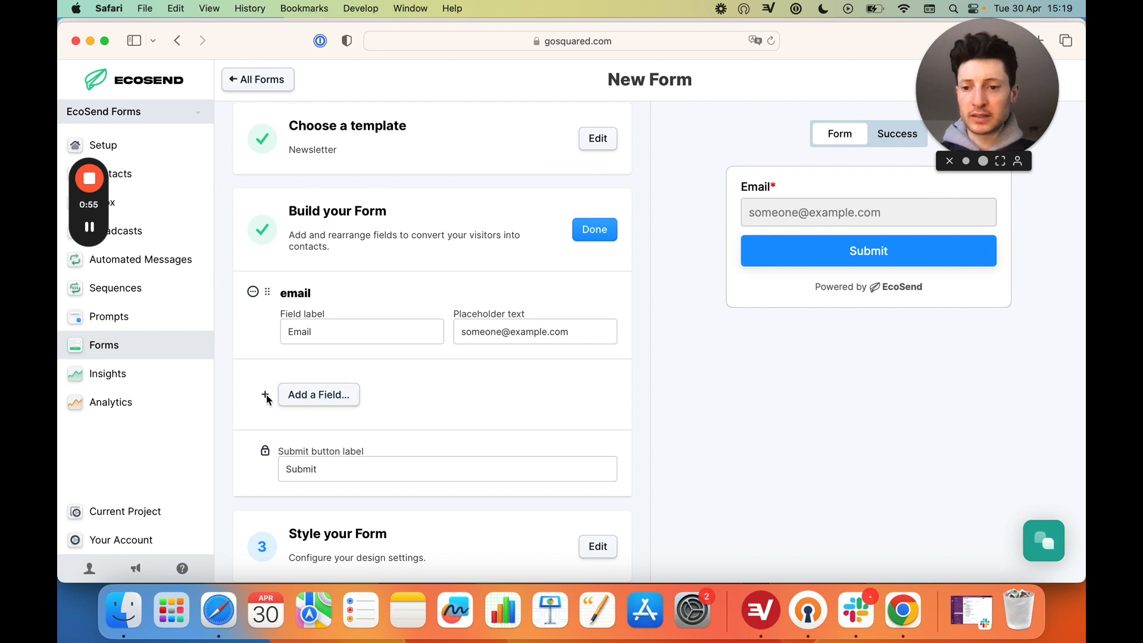
left_click(297, 398)
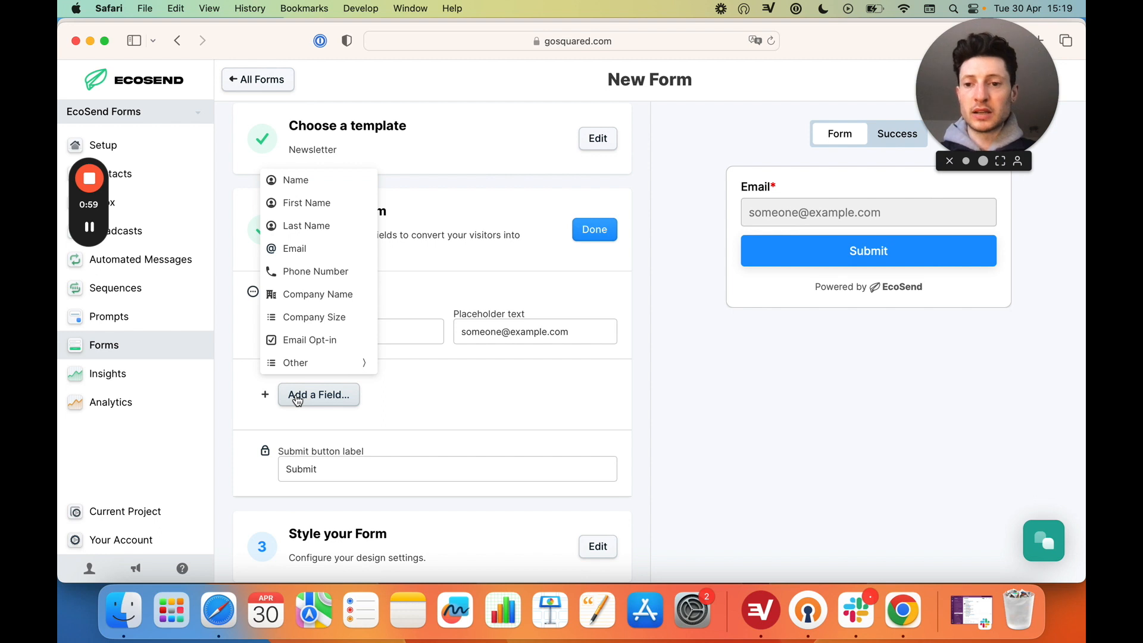
mouse_move(330, 363)
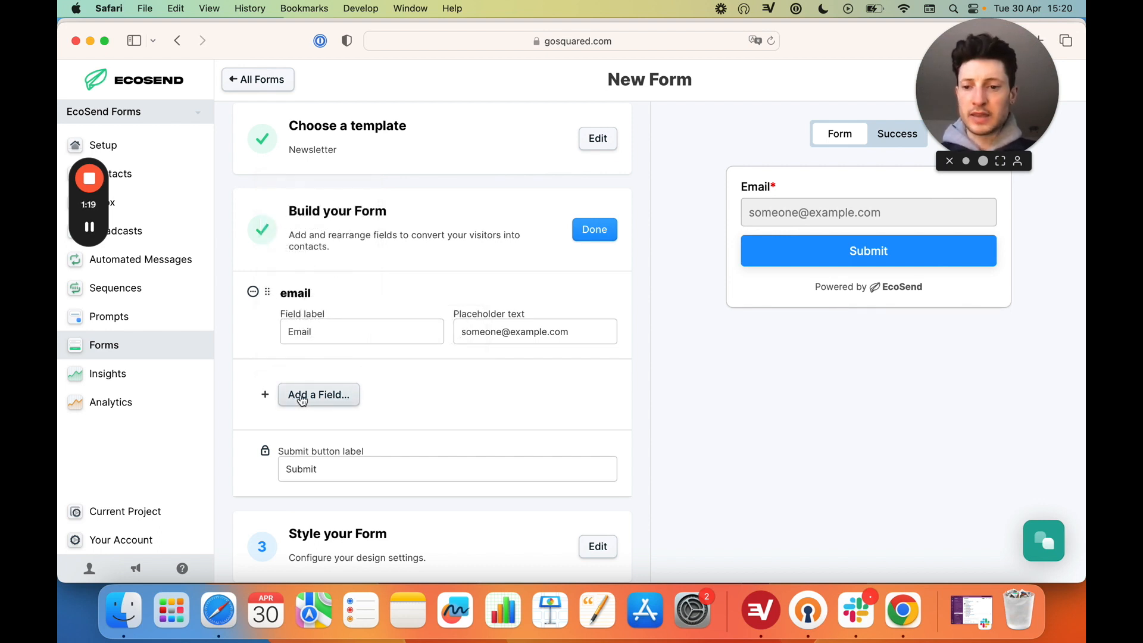
left_click(303, 398)
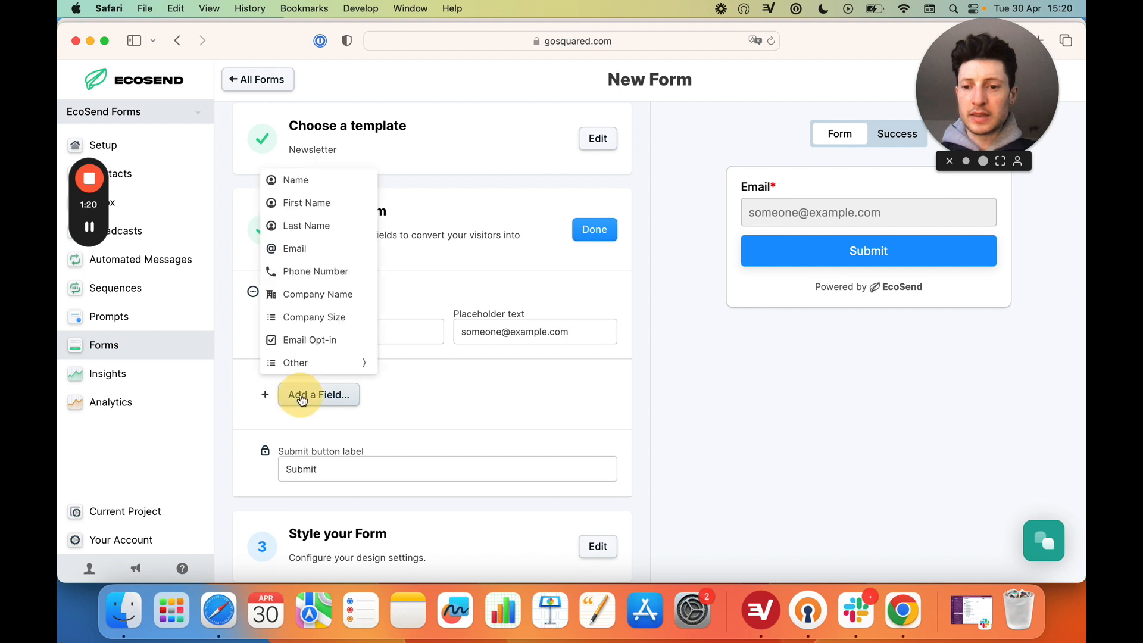
left_click(315, 343)
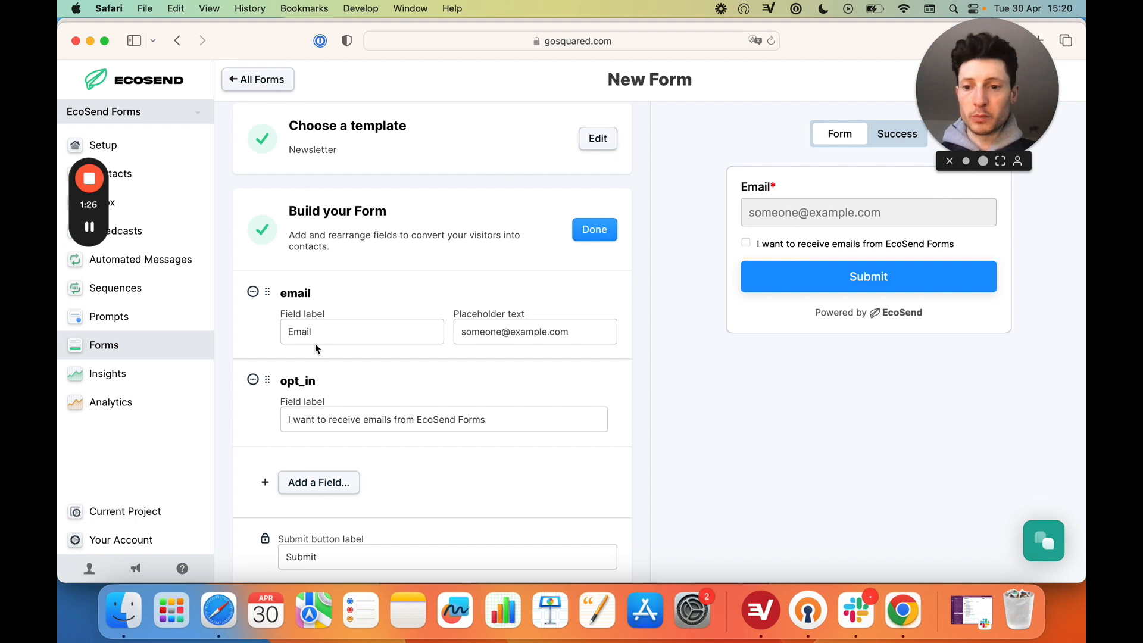
Make the opt_in field required and finish building the form's fields.
left_click(253, 379)
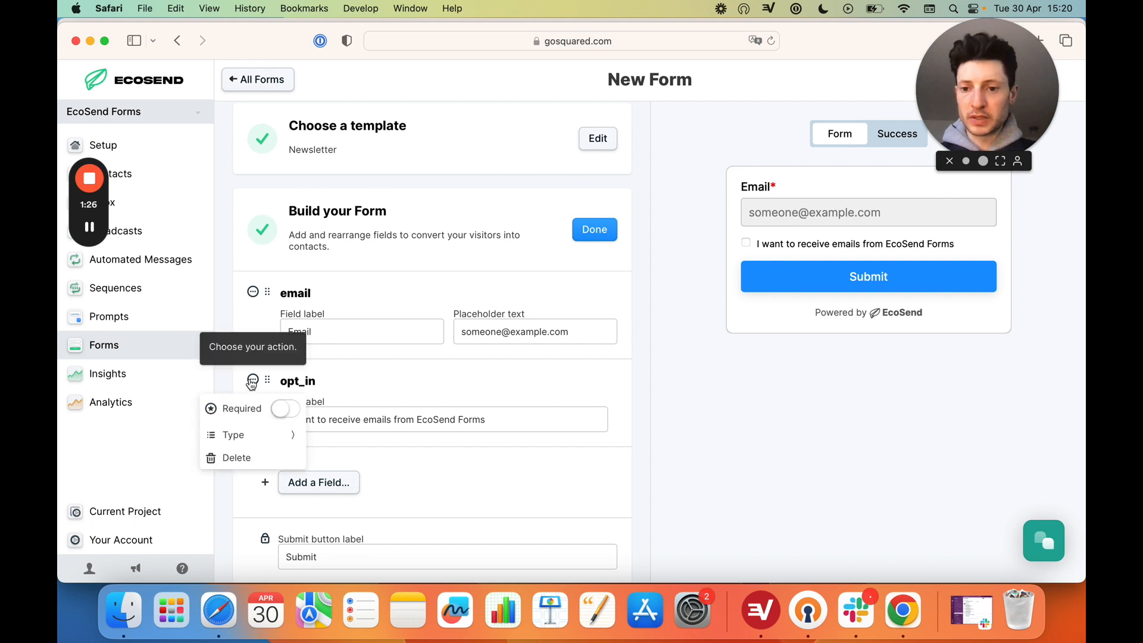
left_click(287, 409)
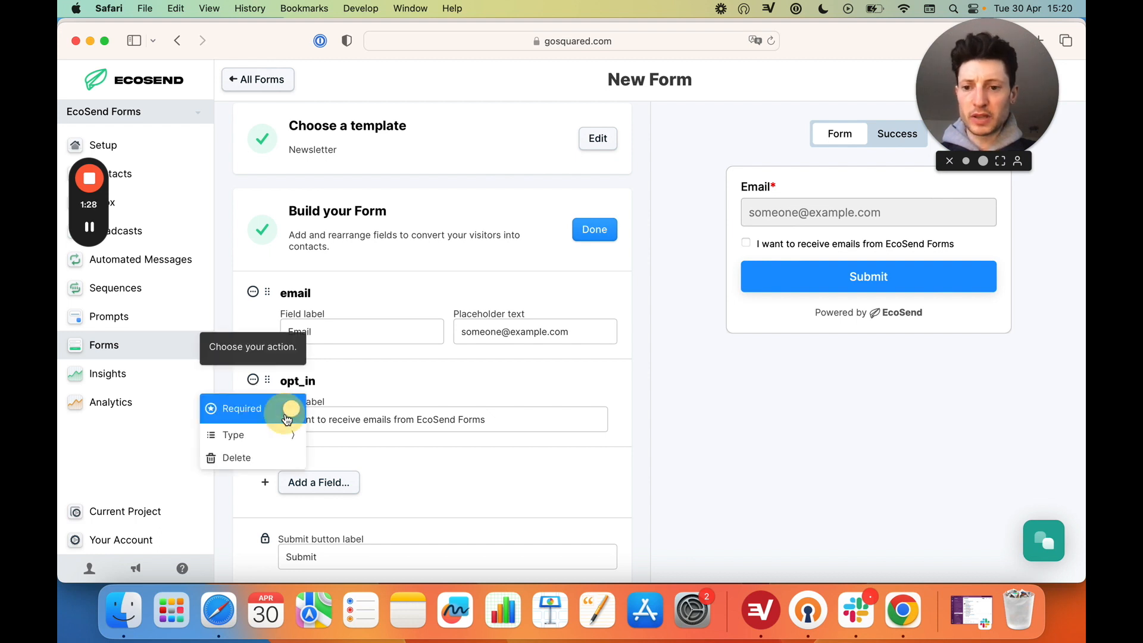
left_click(618, 400)
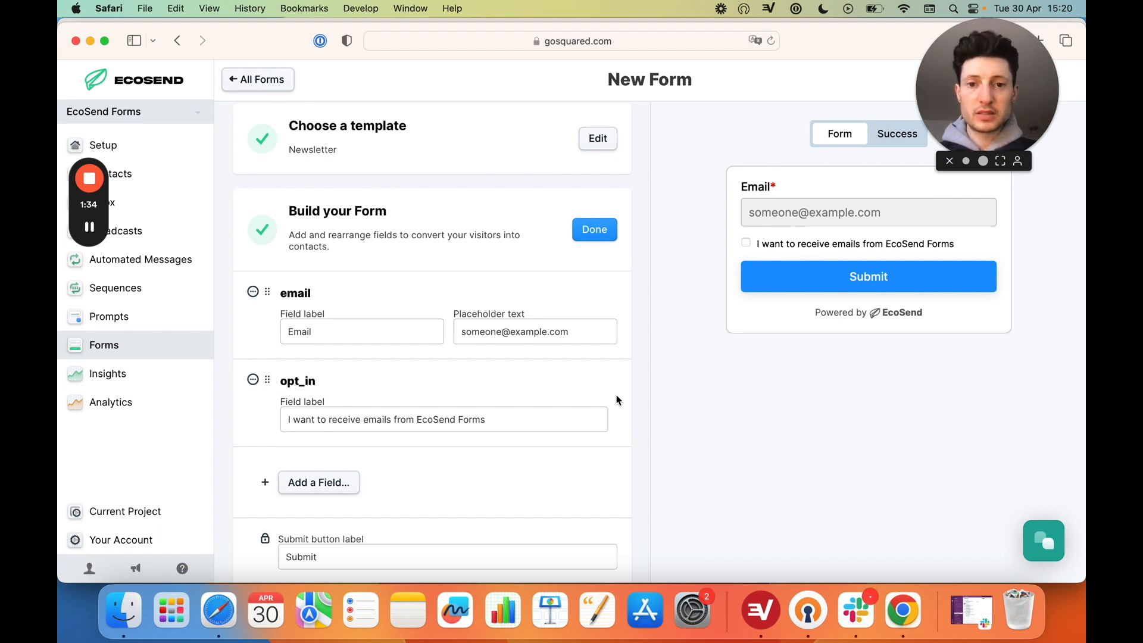
left_click(601, 235)
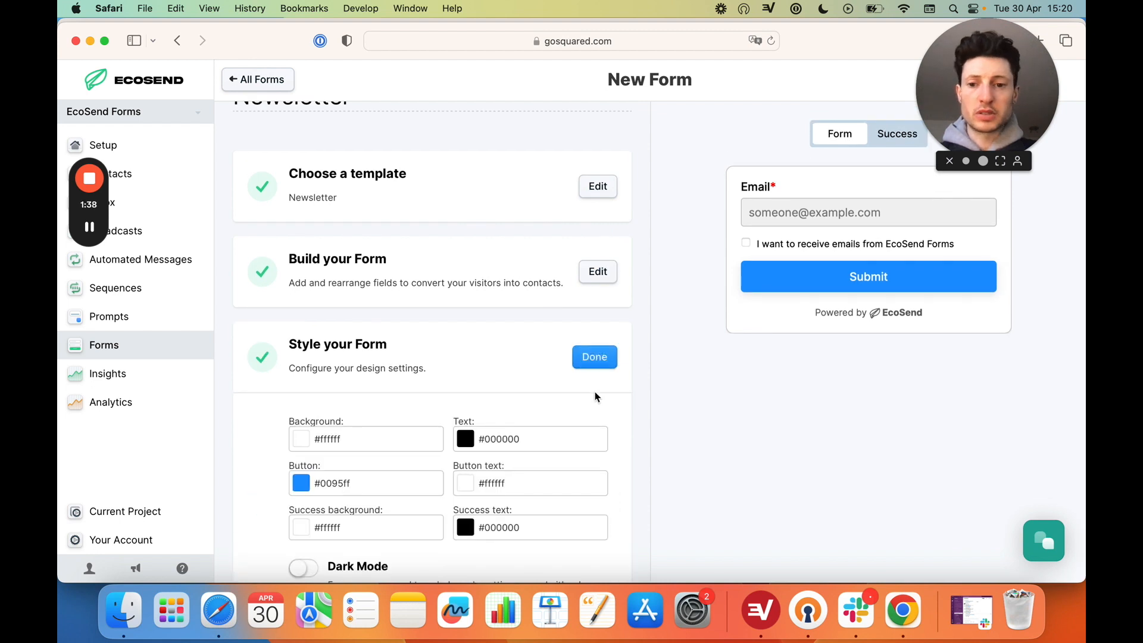
Switch to the Wix preview in Chrome, sample the subscribe heading's dark green with ColorPick Eyedropper and copy hex code 24582A.
scroll(599, 395, "down", 3)
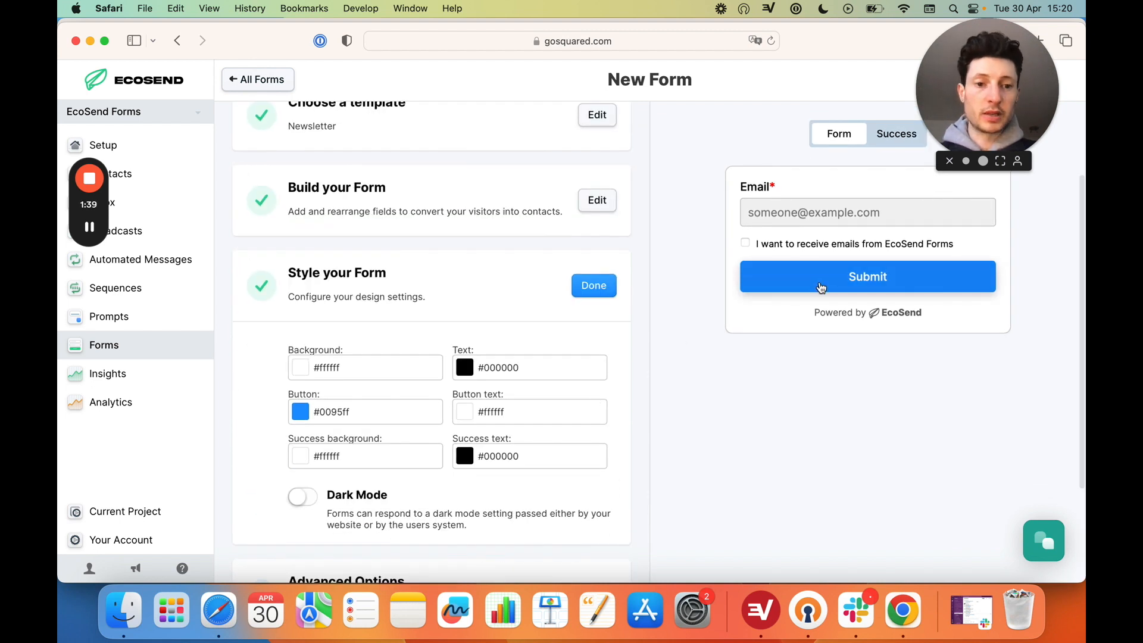
left_click(910, 625)
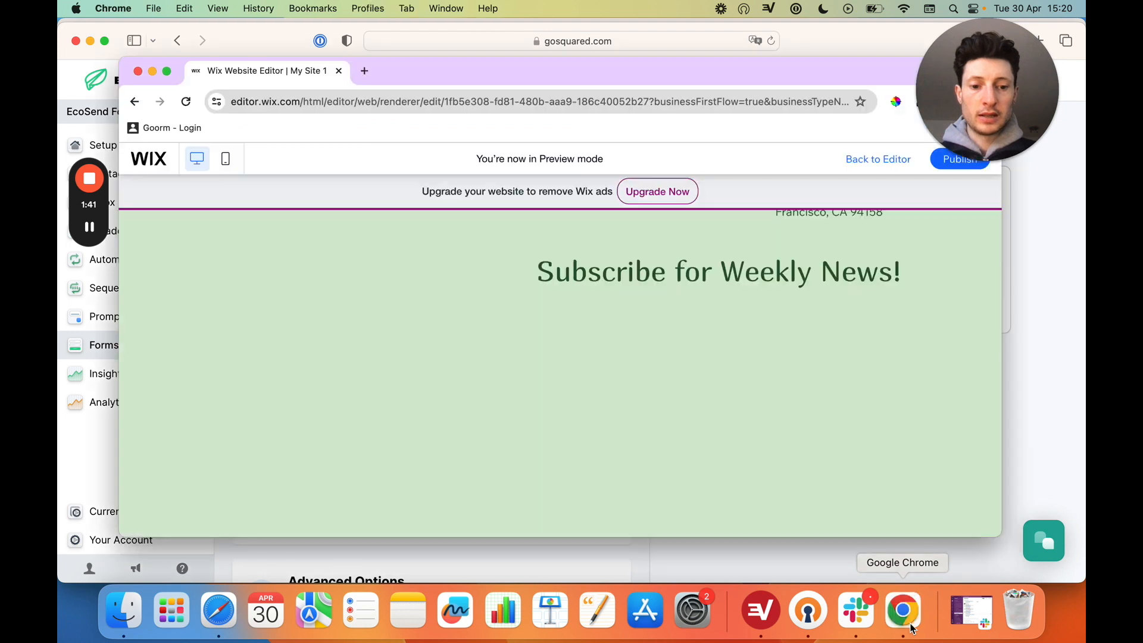
left_click(896, 102)
left_click(896, 104)
left_click(895, 110)
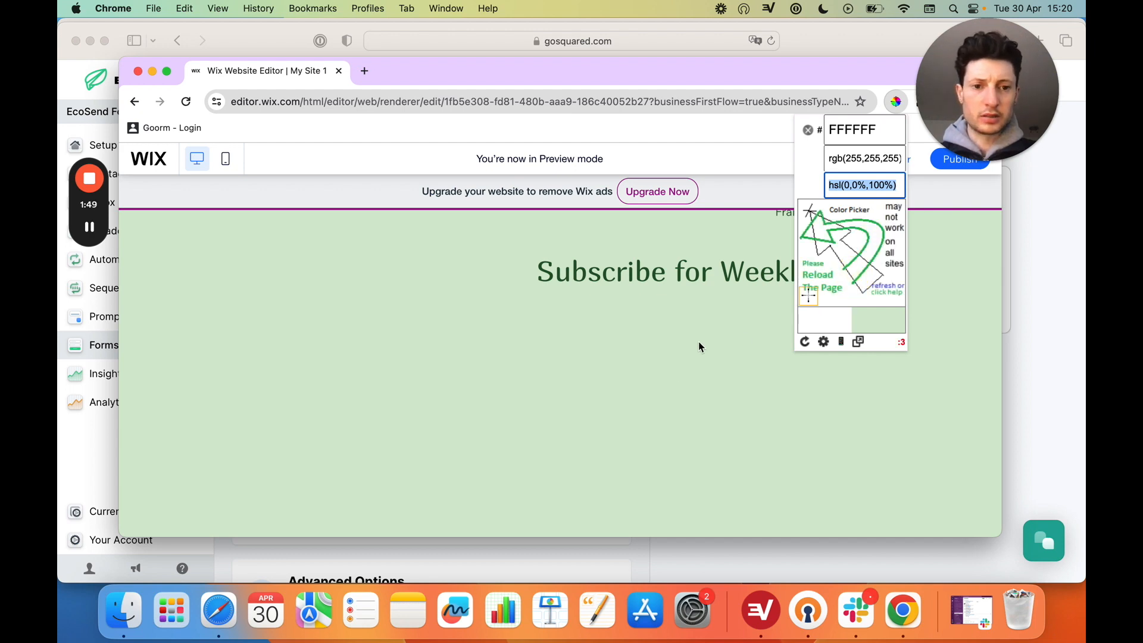
left_click(834, 252)
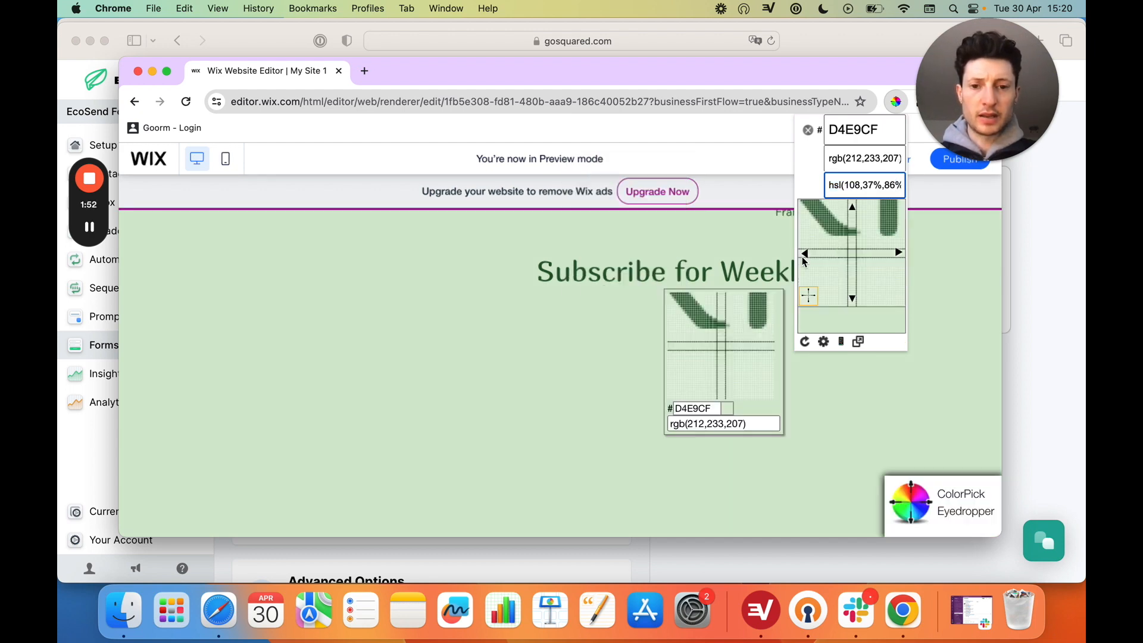
left_click(583, 273)
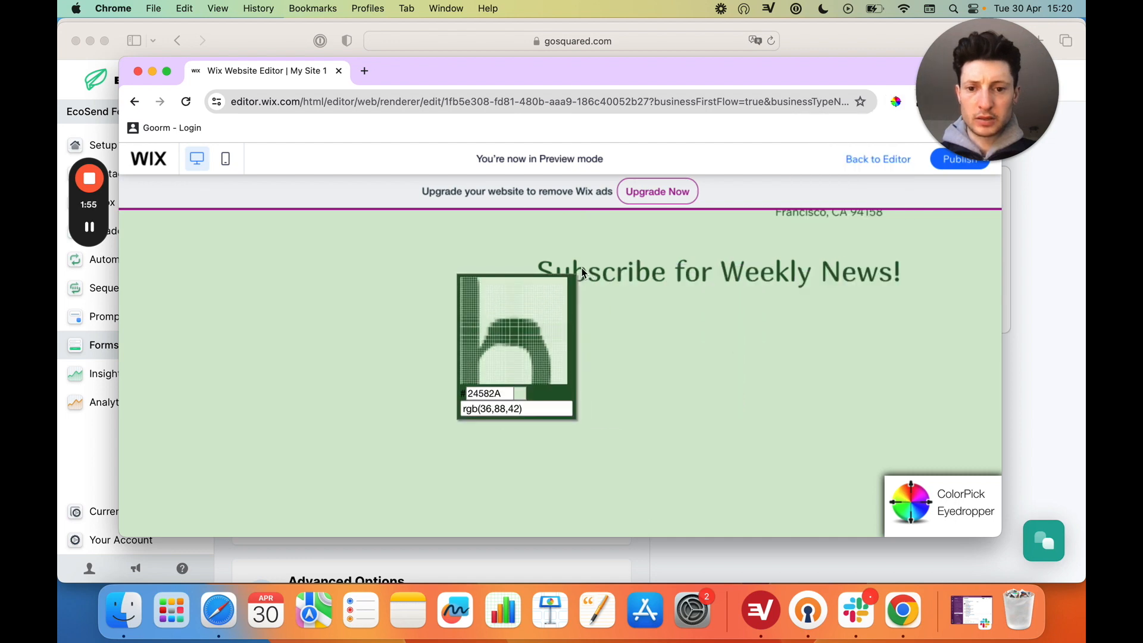
left_click(583, 272)
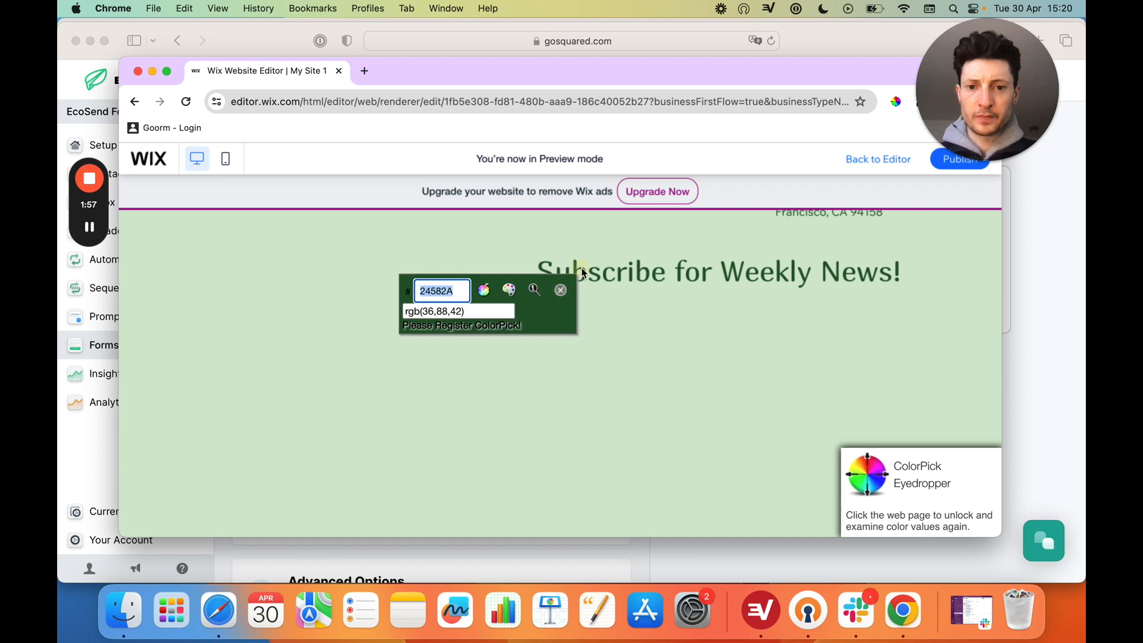
key("super+c")
Return to the EcoSend form in Safari and set the button color to #24582A.
left_click(1033, 300)
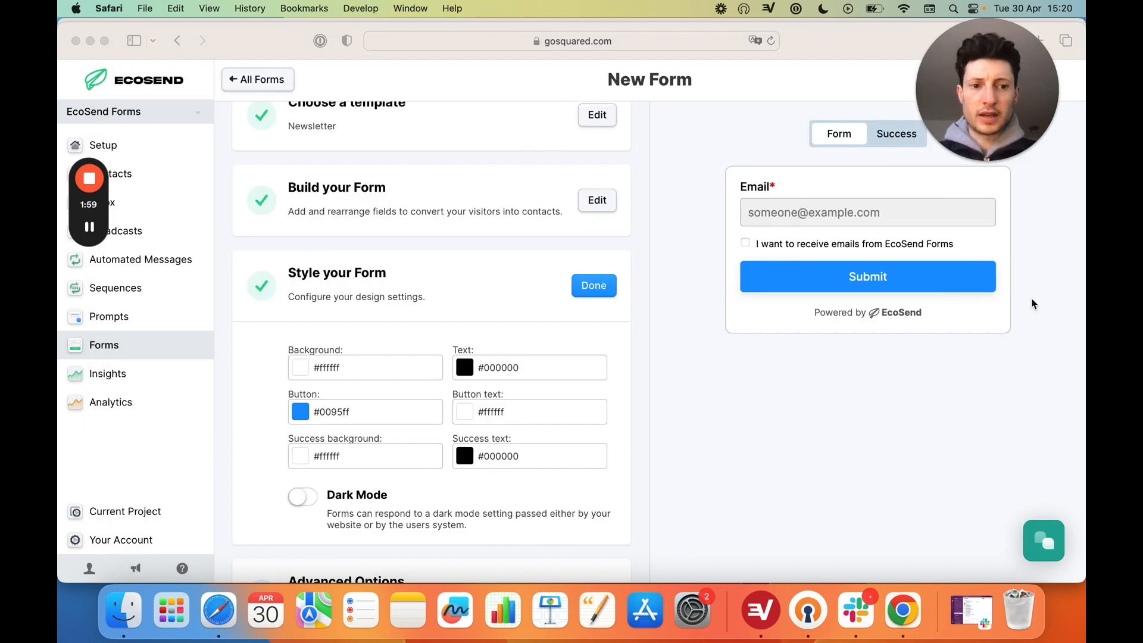
left_click(325, 413)
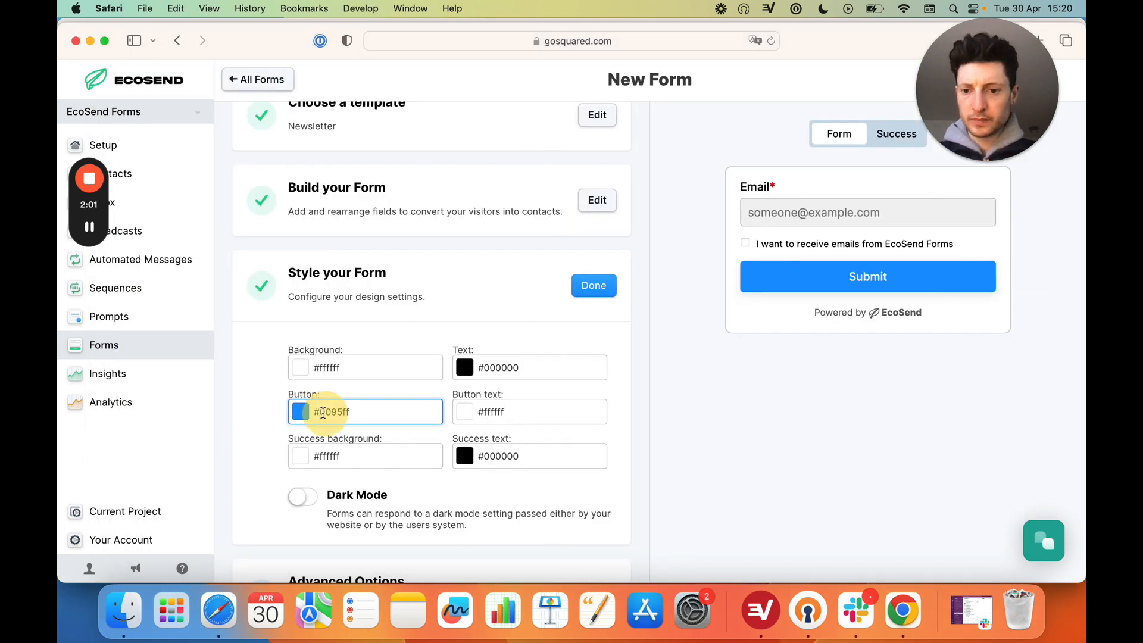
double_click(367, 412)
key("super+v")
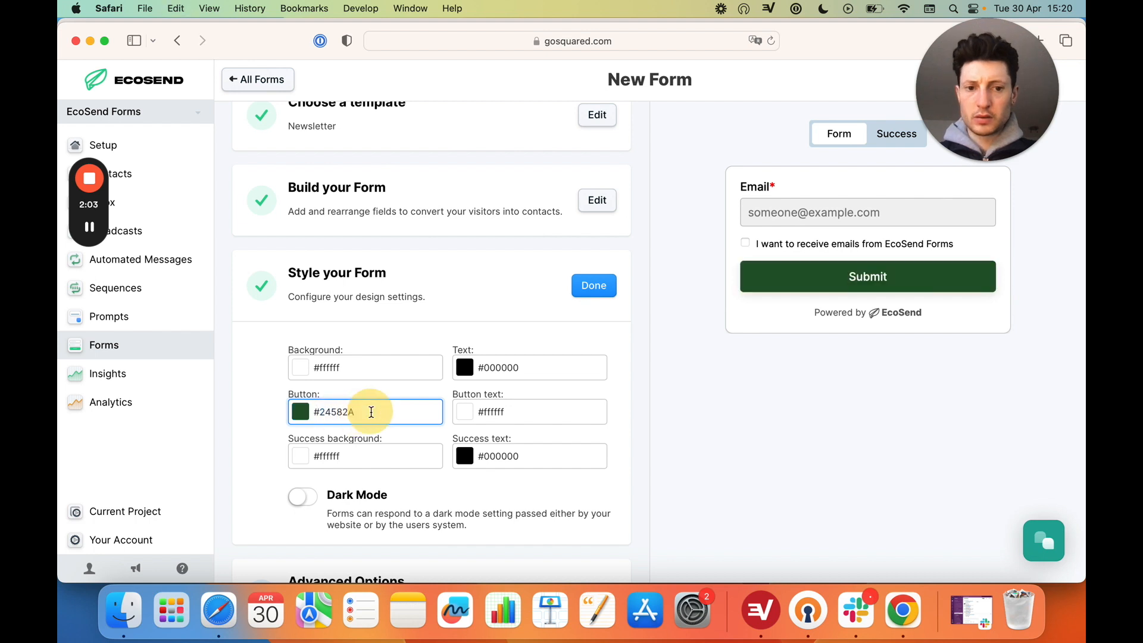
Sample the light green section background in Chrome's Wix preview and set the EcoSend form's background color to #D4E9CF.
left_click(910, 610)
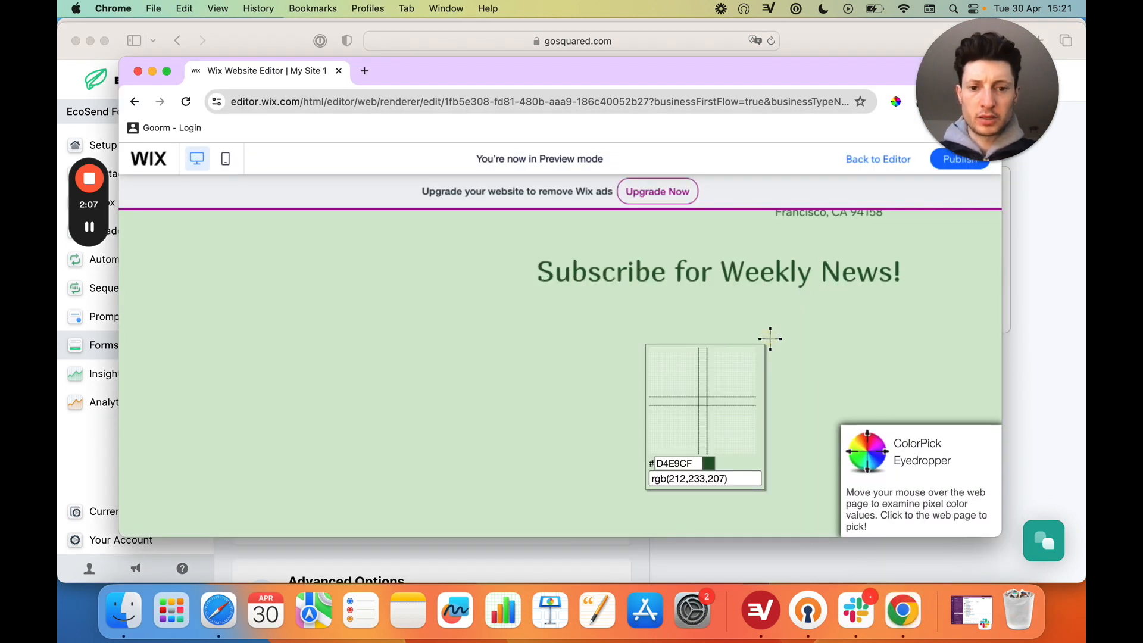
left_click(770, 339)
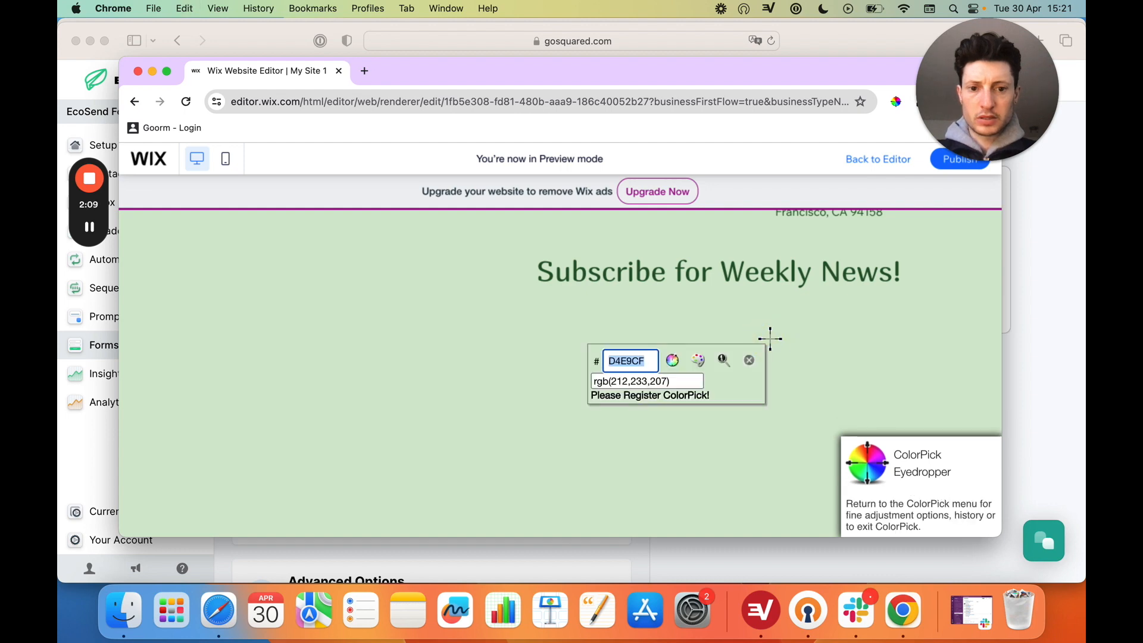
left_click(1048, 335)
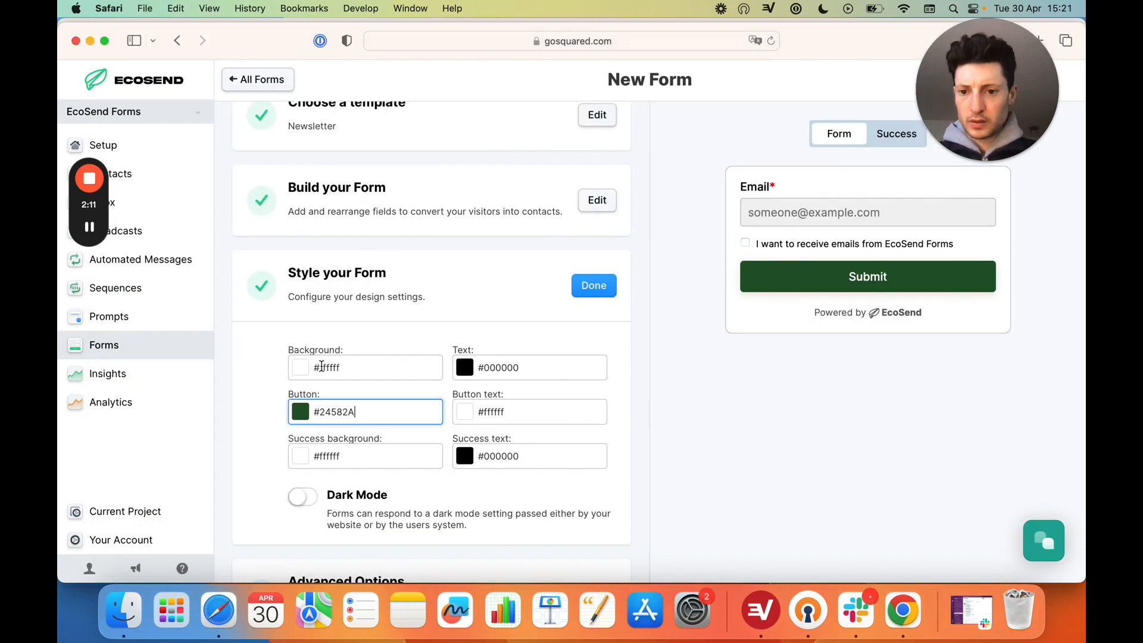
left_click_drag(322, 366, 354, 366)
key("super+v")
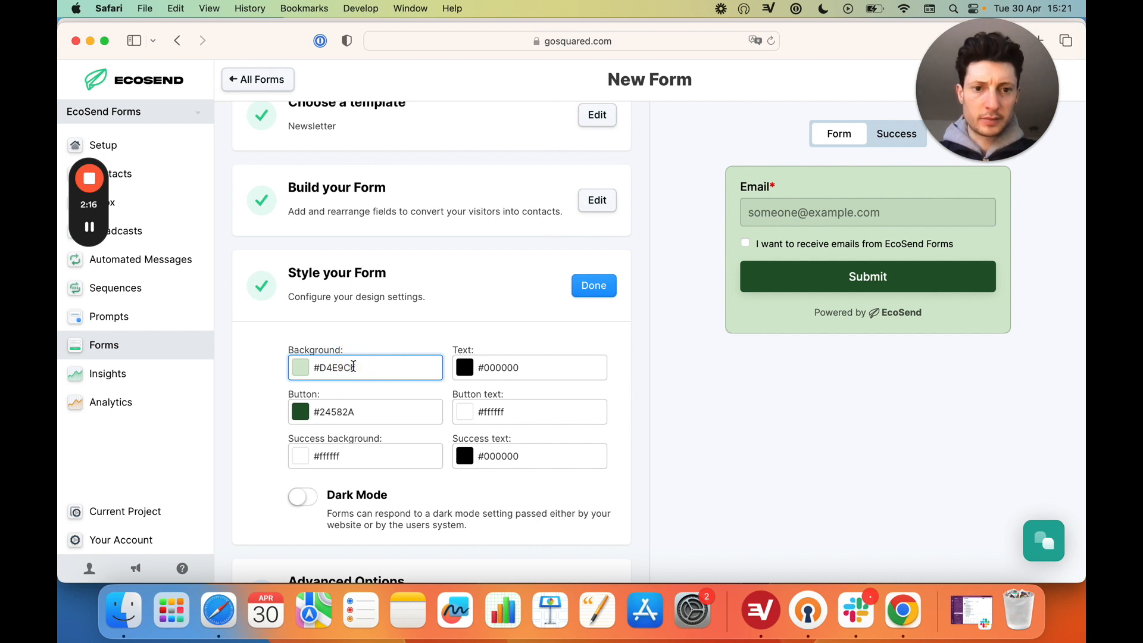
Set the form's success background color to #D4E9CF and finish the styling section.
left_click(320, 457)
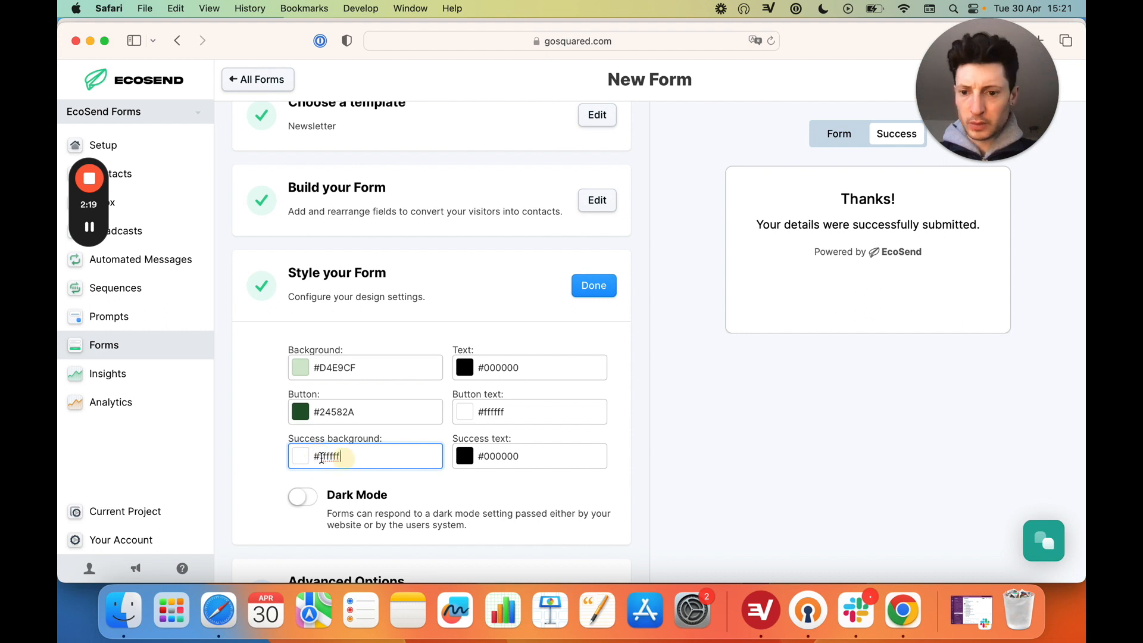
double_click(333, 456)
key("super+v")
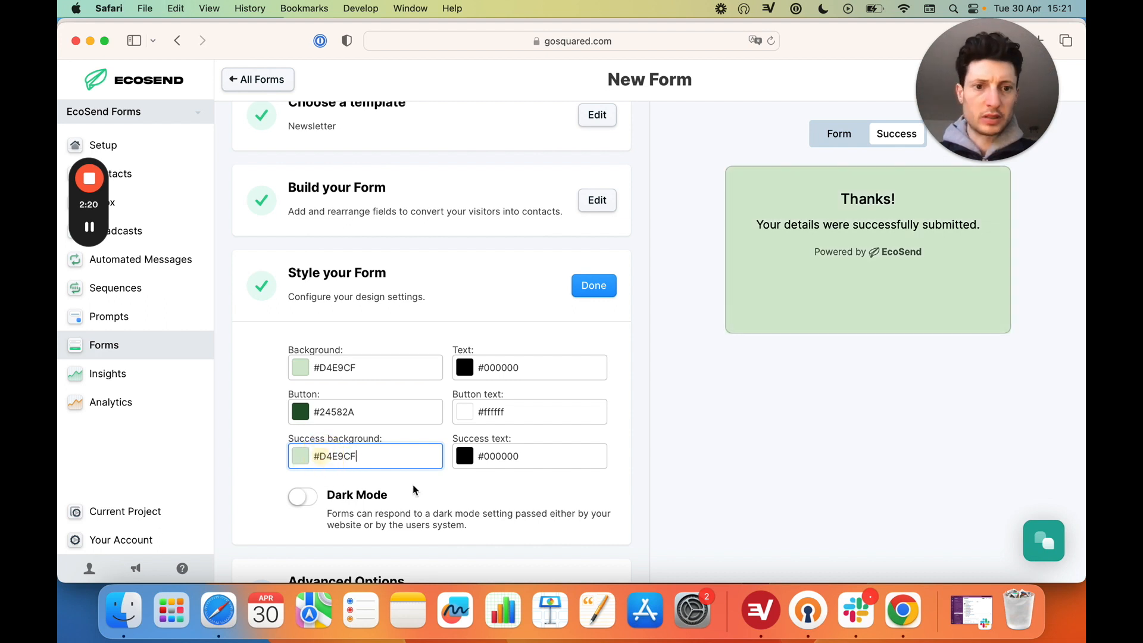
left_click(592, 287)
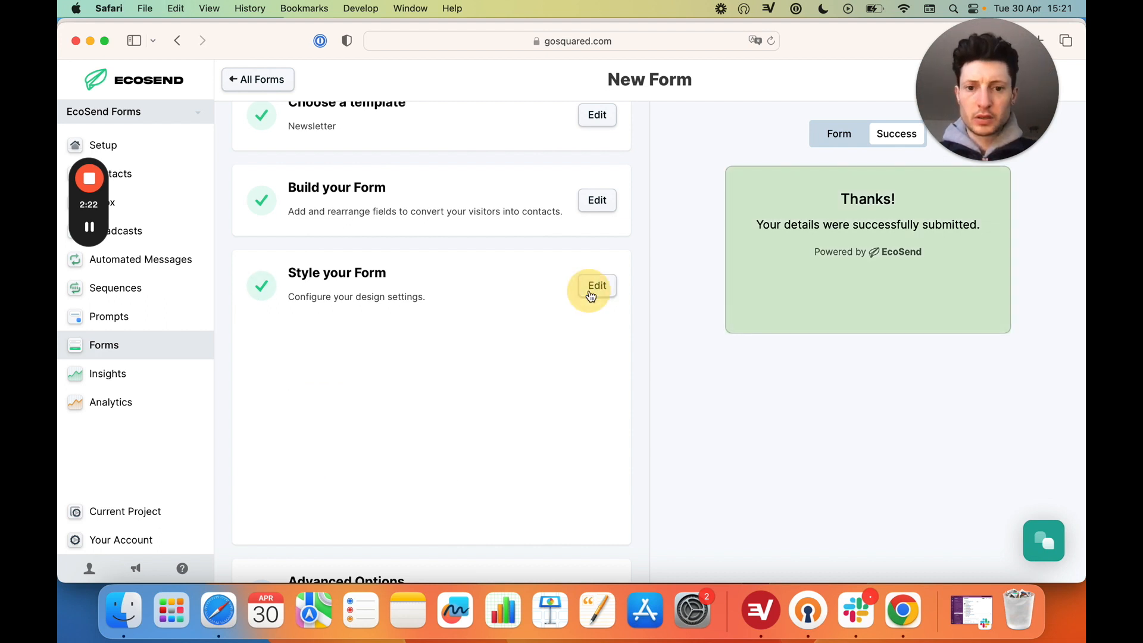
scroll(357, 417, "down", 4)
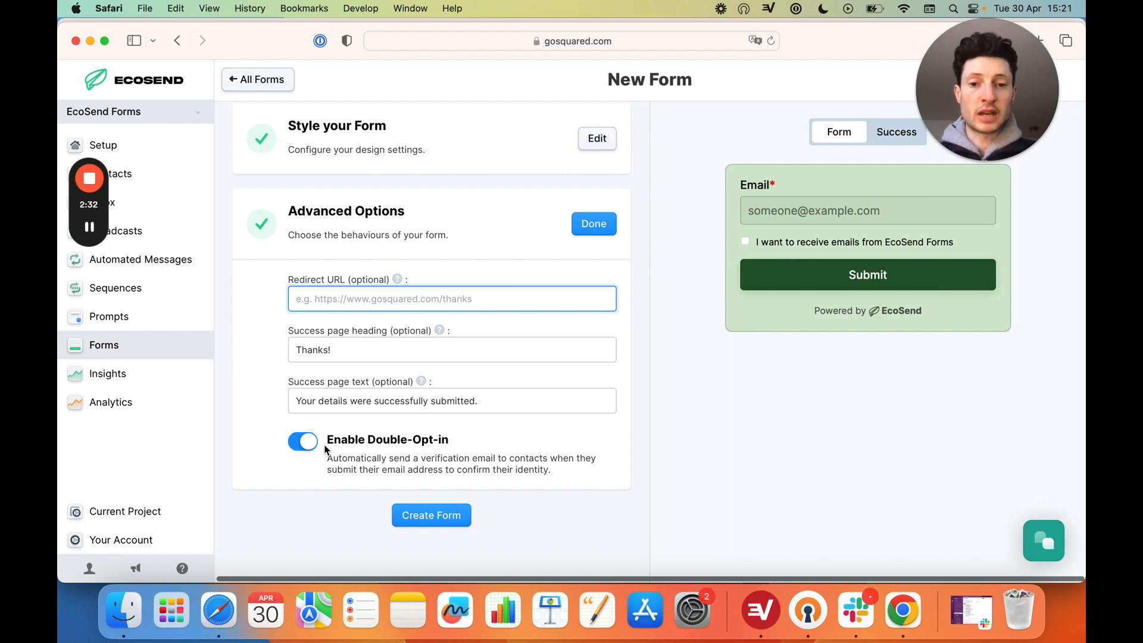
Finish the advanced options, create the newsletter form and copy its install code snippet.
left_click(592, 231)
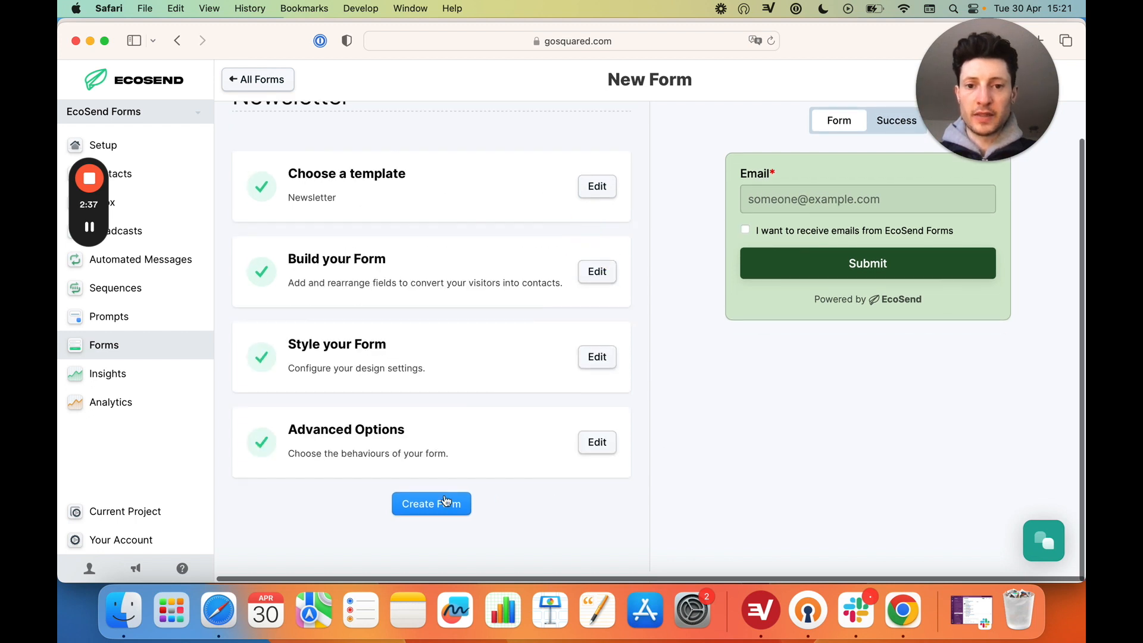
left_click(445, 502)
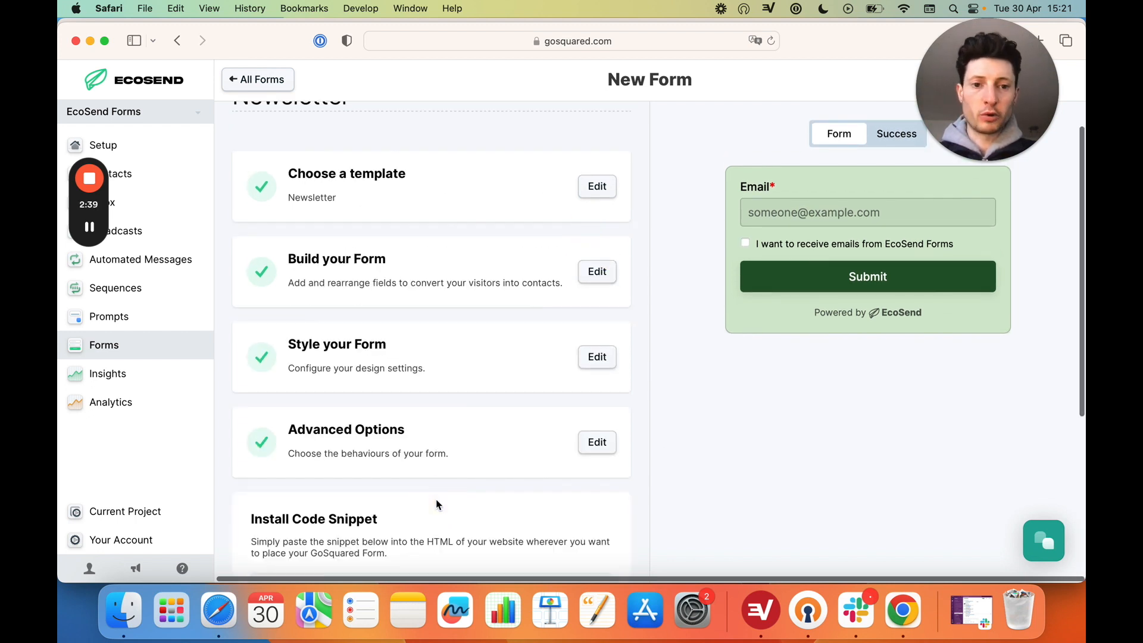
scroll(437, 500, "down", 5)
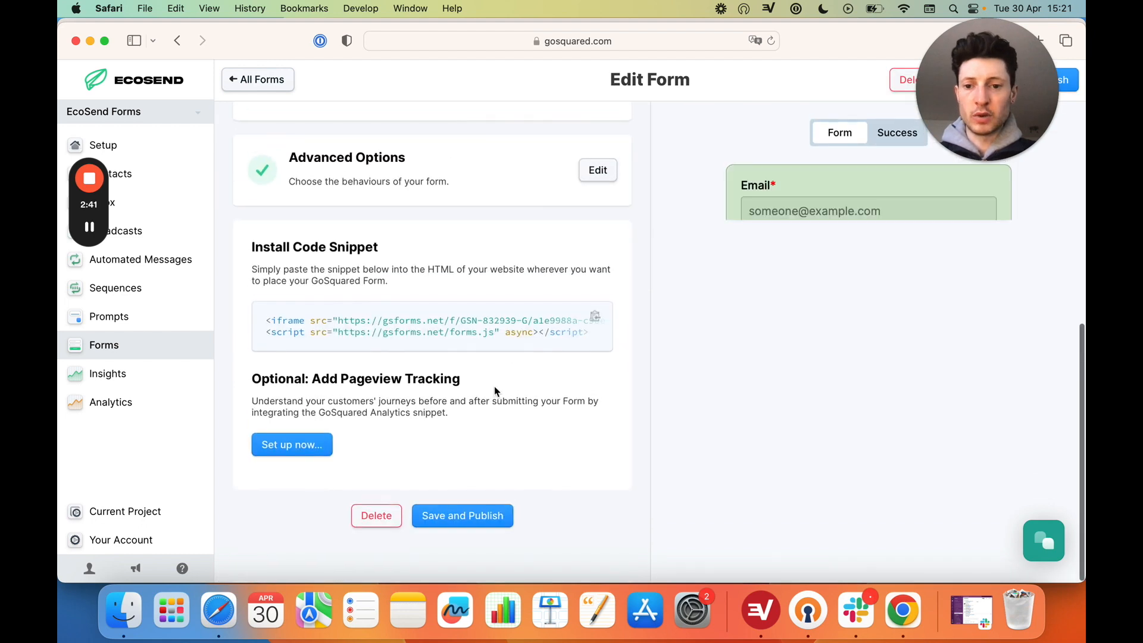
left_click(596, 318)
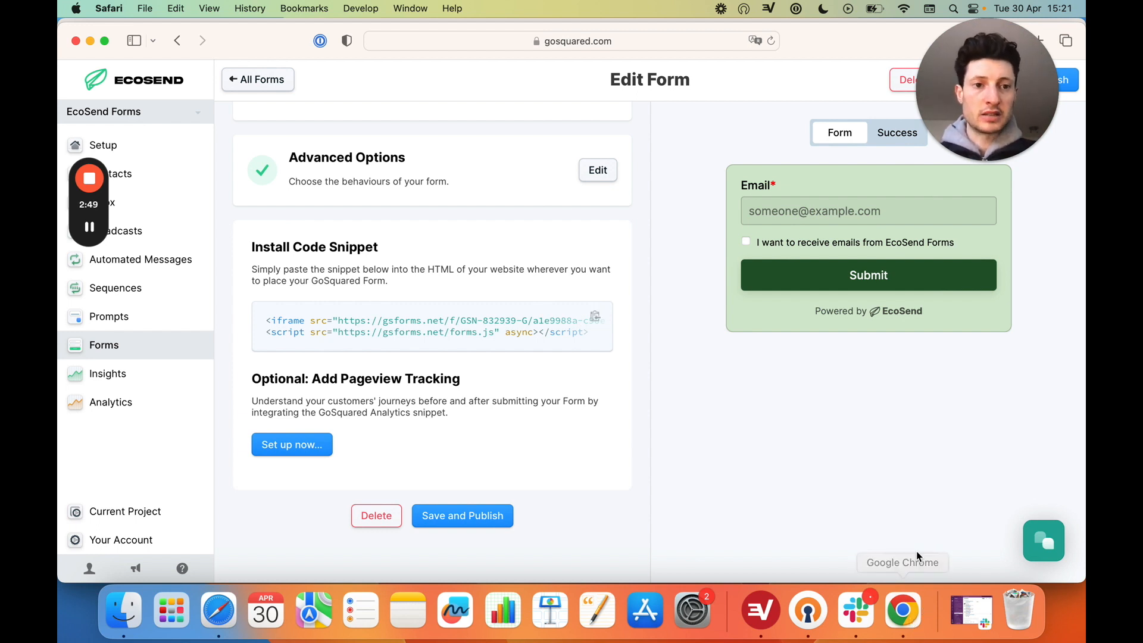
Switch to the Wix site in Chrome, dismiss ColorPick Eyedropper and leave preview mode for the editor.
left_click(911, 612)
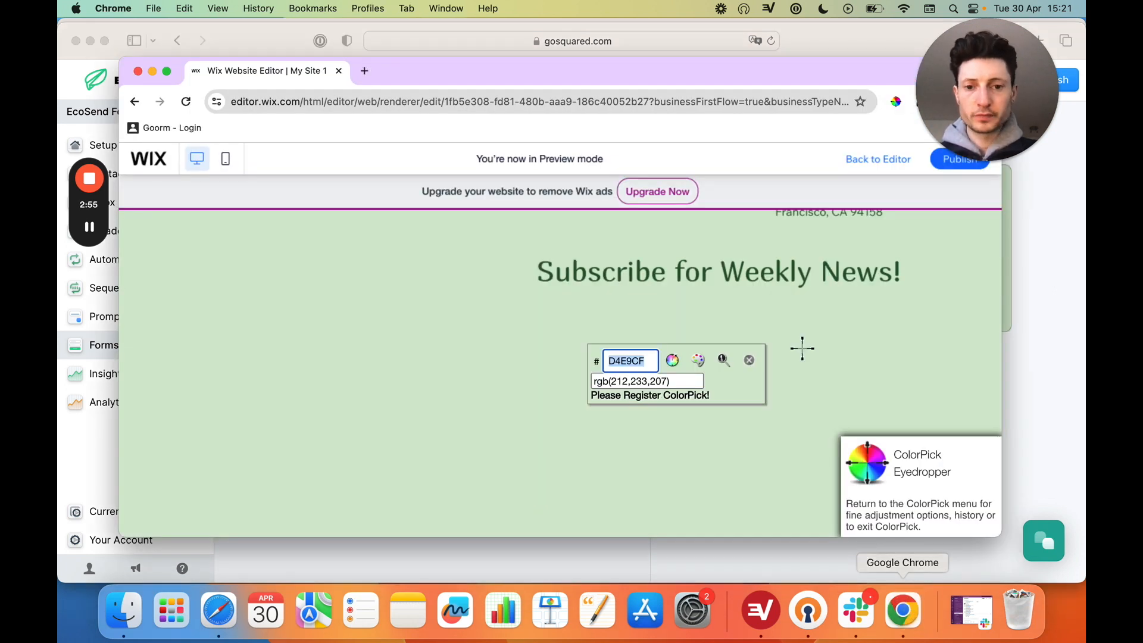
key("Escape")
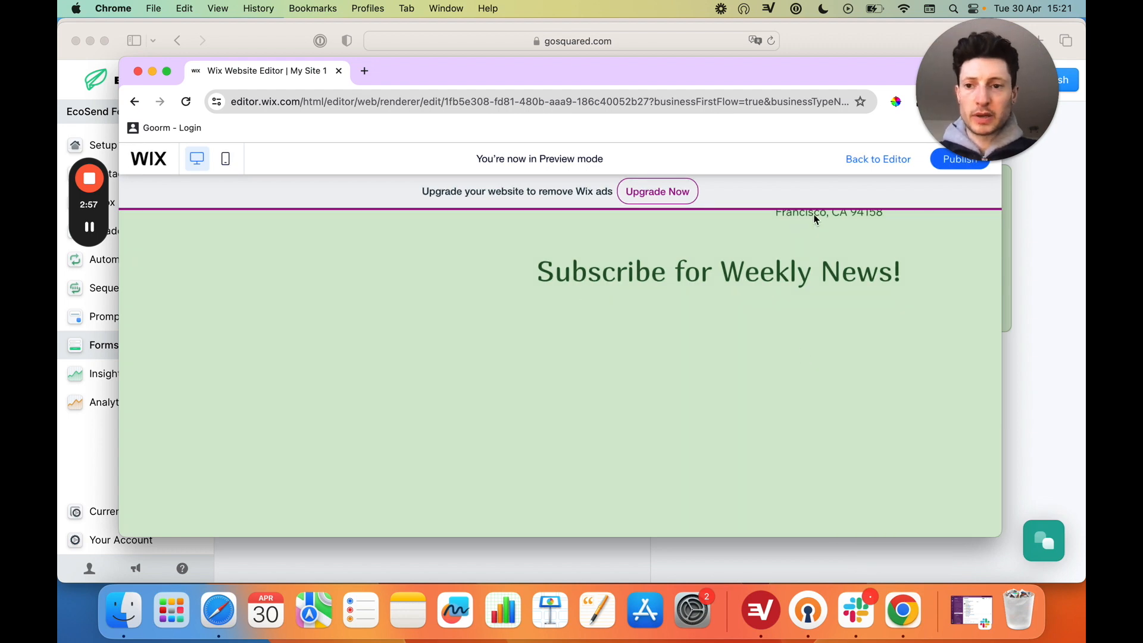
left_click(863, 161)
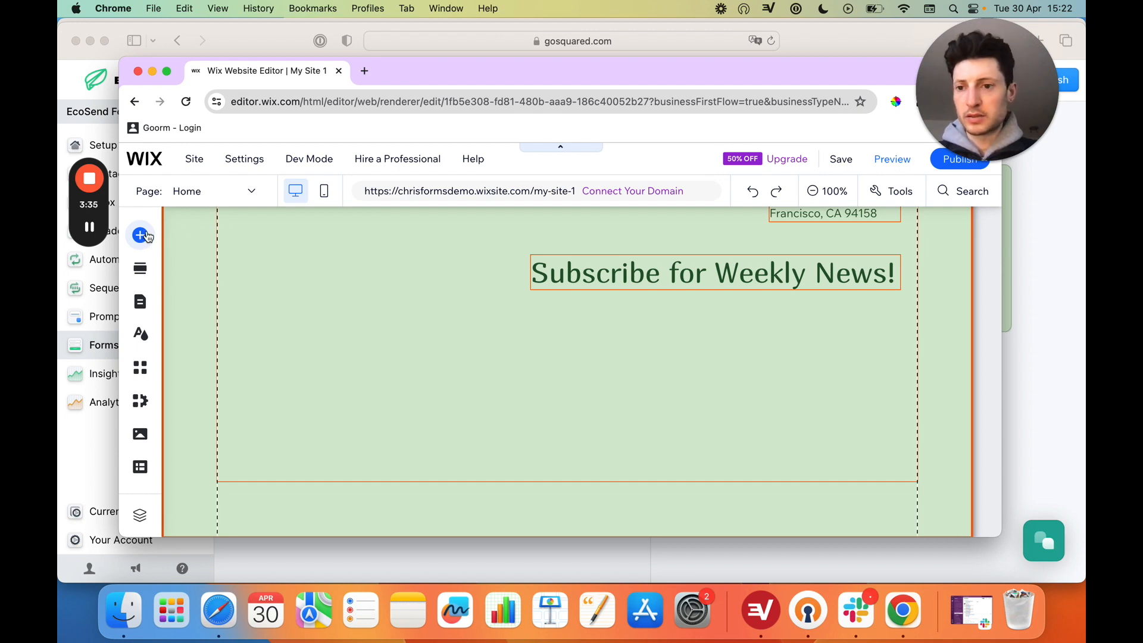
Add an Embed HTML element from the Embed Code elements to the page's Subscribe for Weekly News area.
left_click(147, 237)
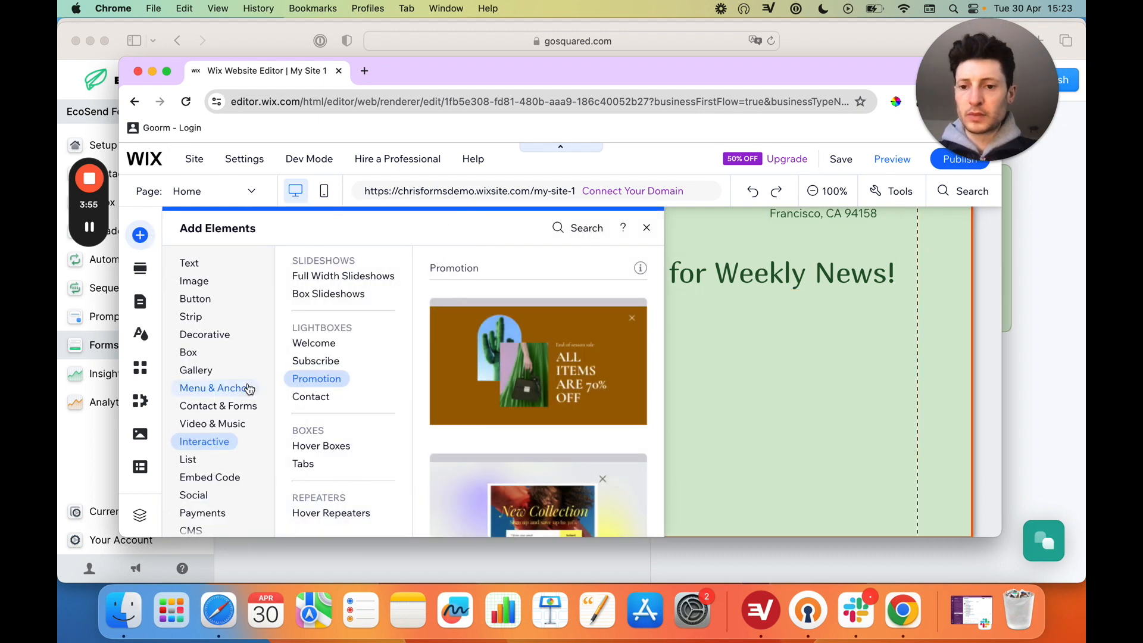
left_click(248, 388)
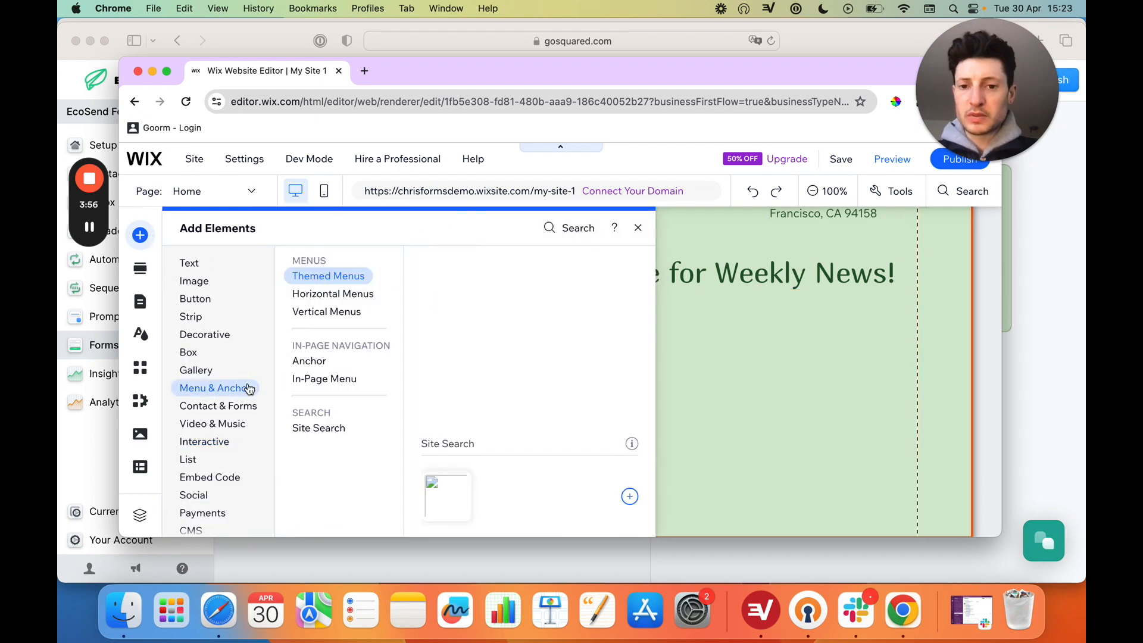
left_click(226, 482)
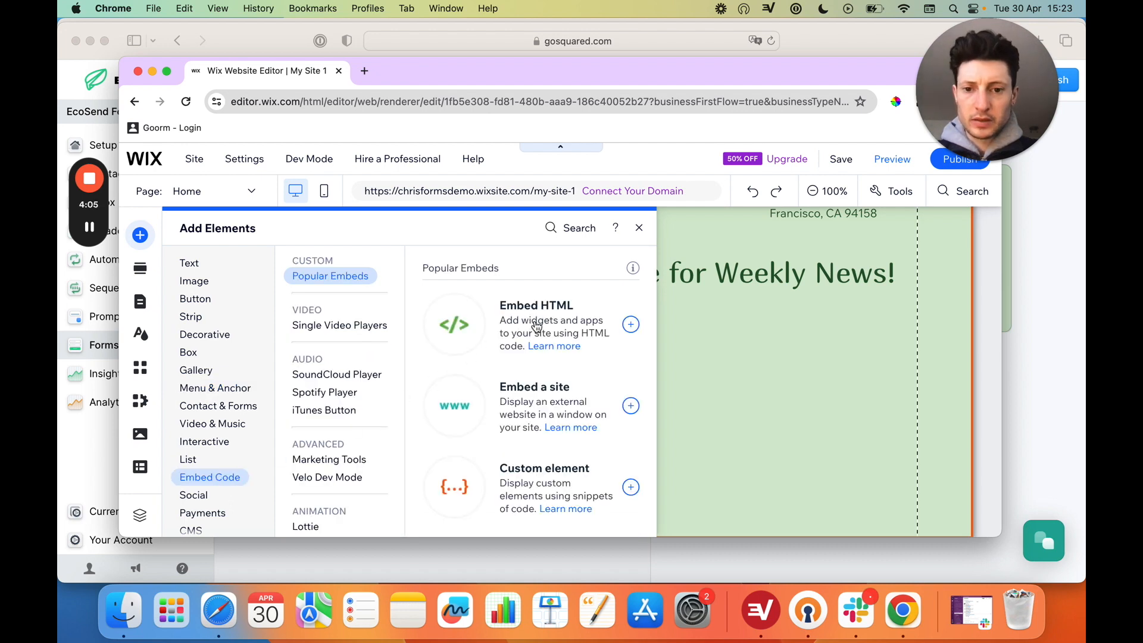
left_click(576, 327)
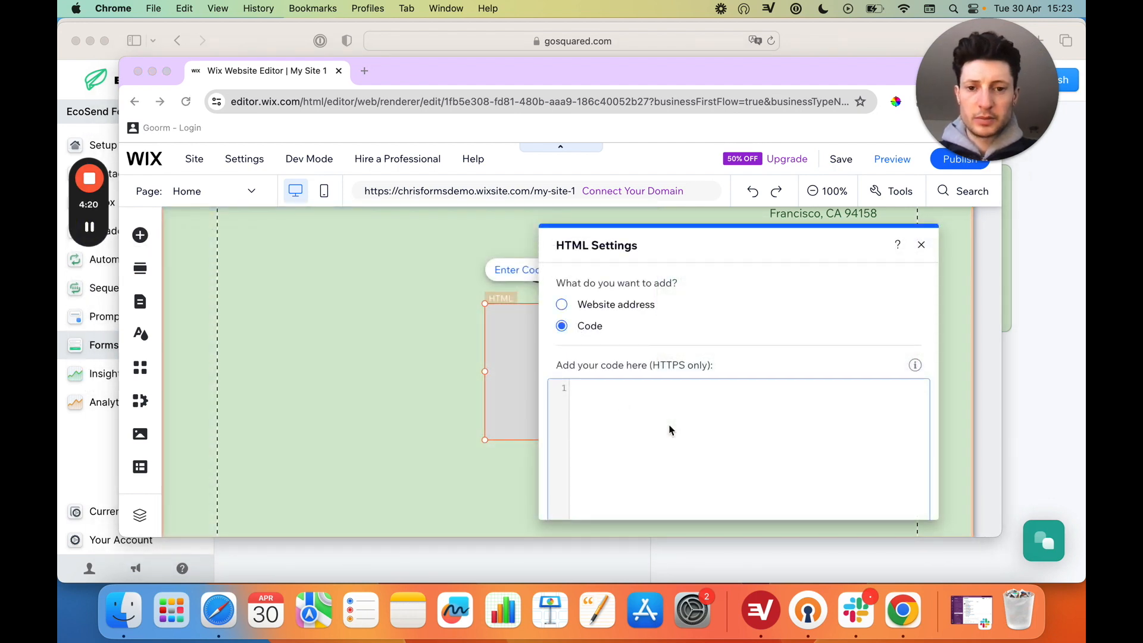
Insert the copied EcoSend iframe and script snippet (width 400, height 235) as the HTML element's code and apply it.
left_click(627, 395)
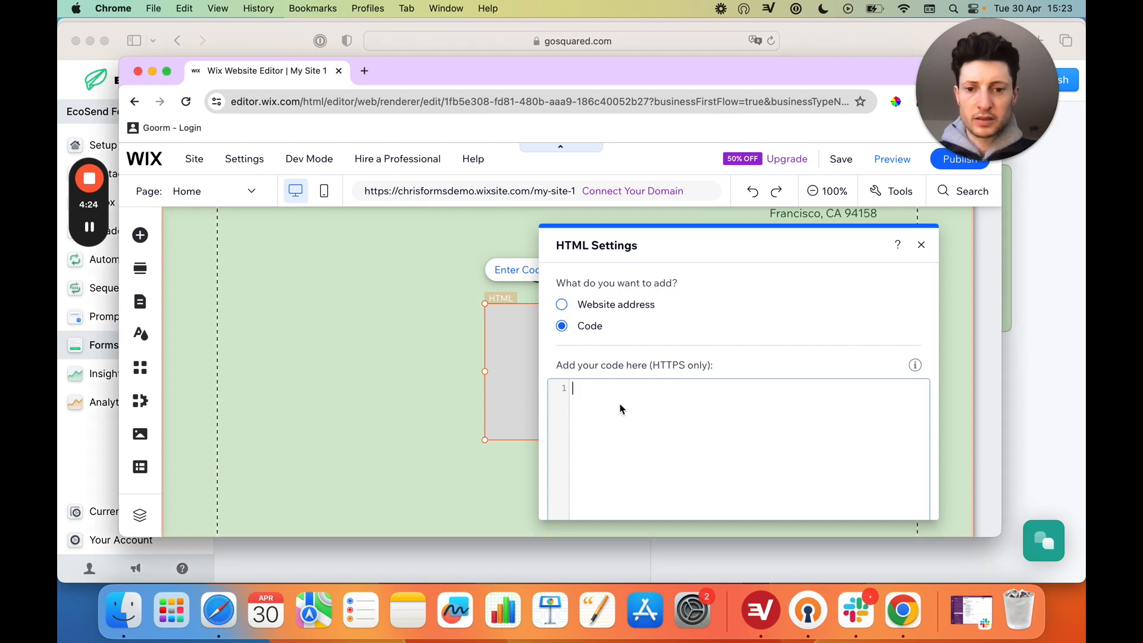
scroll(605, 403, "down", 1)
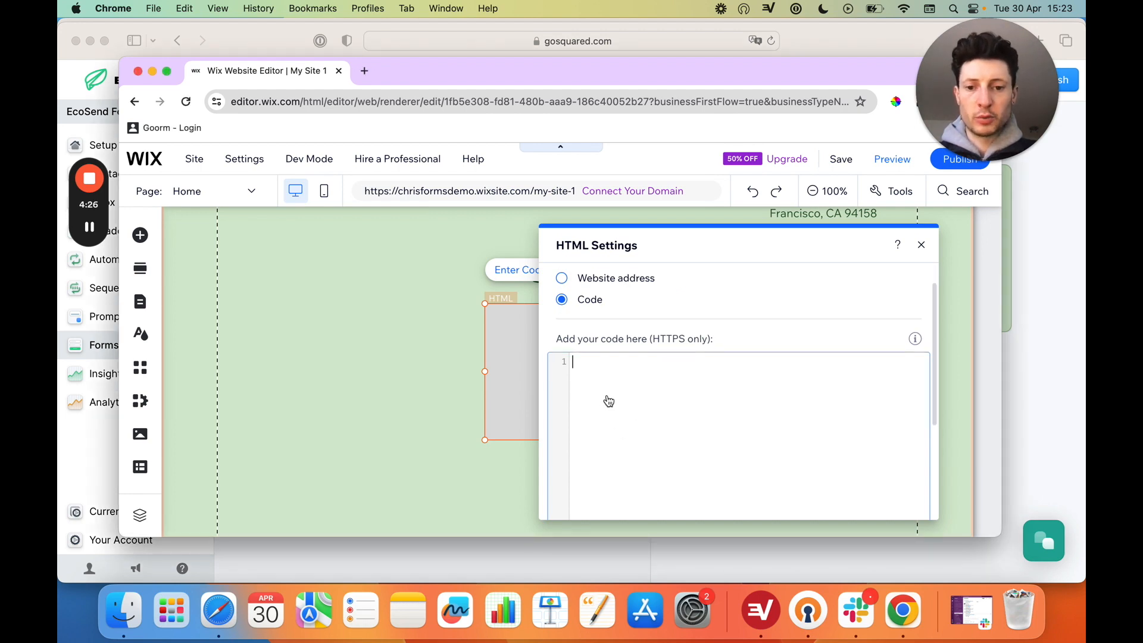
scroll(620, 383, "down", 2)
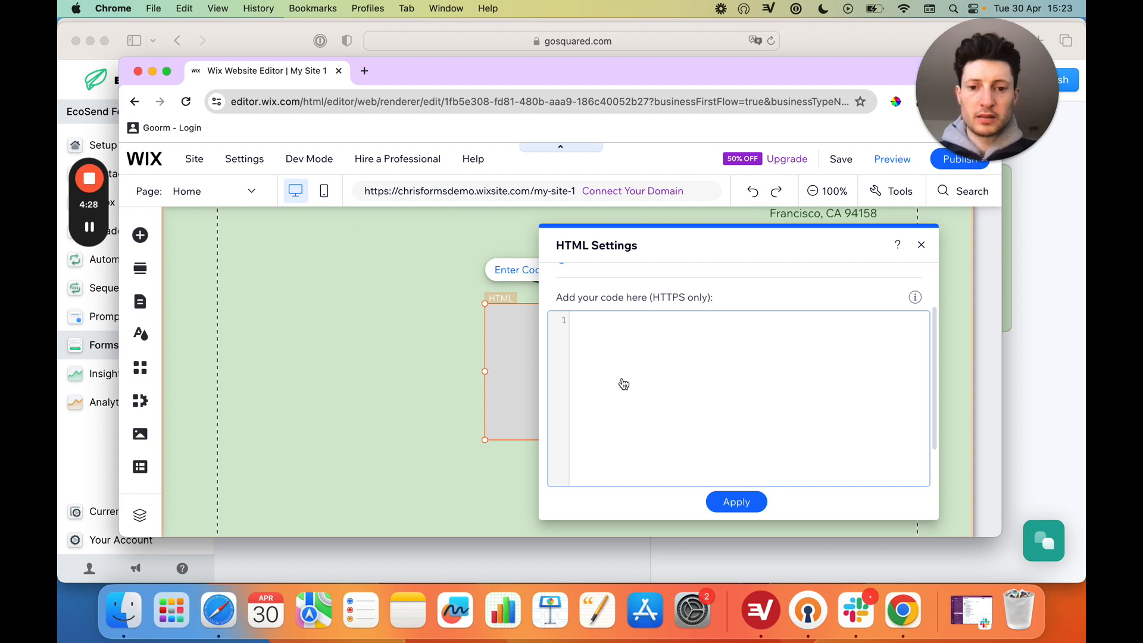
type("<iframe src=\"https://gsforms.net/f/GSN-832939-G/a1e9988a-c90e-41f1-9469-9b05e070a506\" frameborder=\"0\" width=\"400\" height=\"235\"></iframe> <script src=\"https://gsforms.net/forms.js\" async></script>")
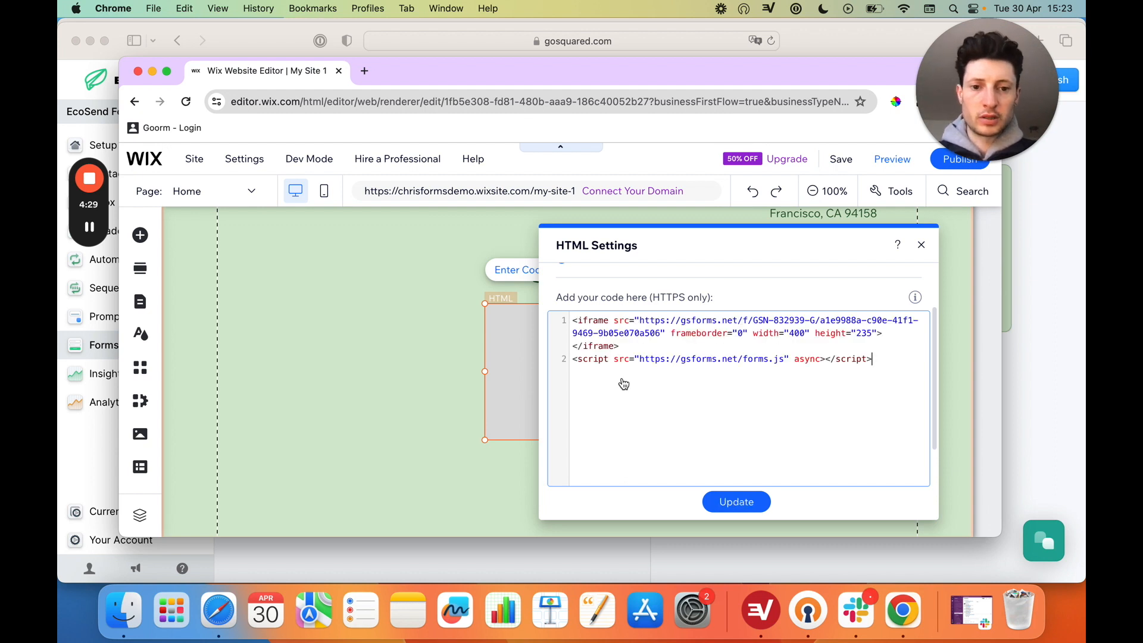
left_click(727, 503)
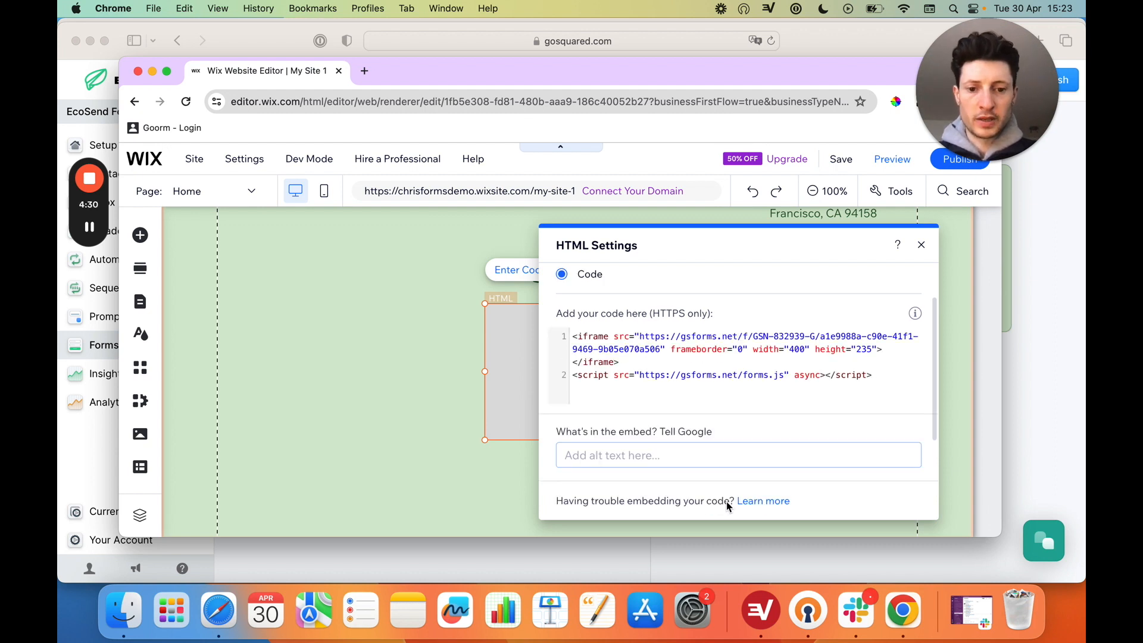
left_click(923, 247)
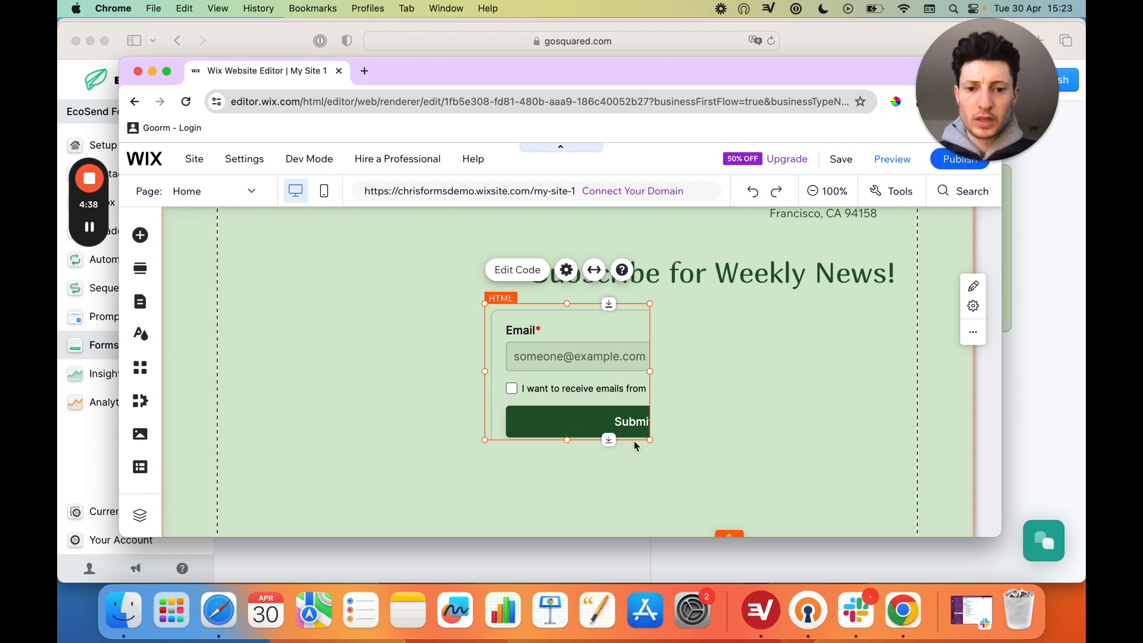
Enlarge the embedded form's HTML element below the subscribe heading to about 522 wide by 232 high.
left_click_drag(651, 442, 651, 440)
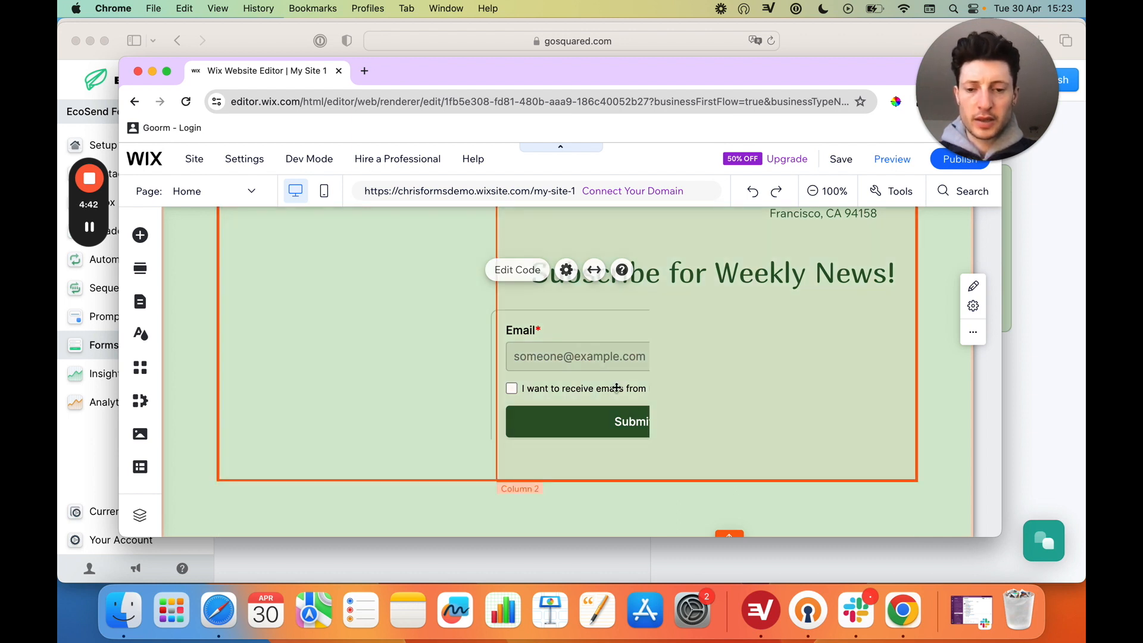
left_click_drag(616, 388, 613, 388)
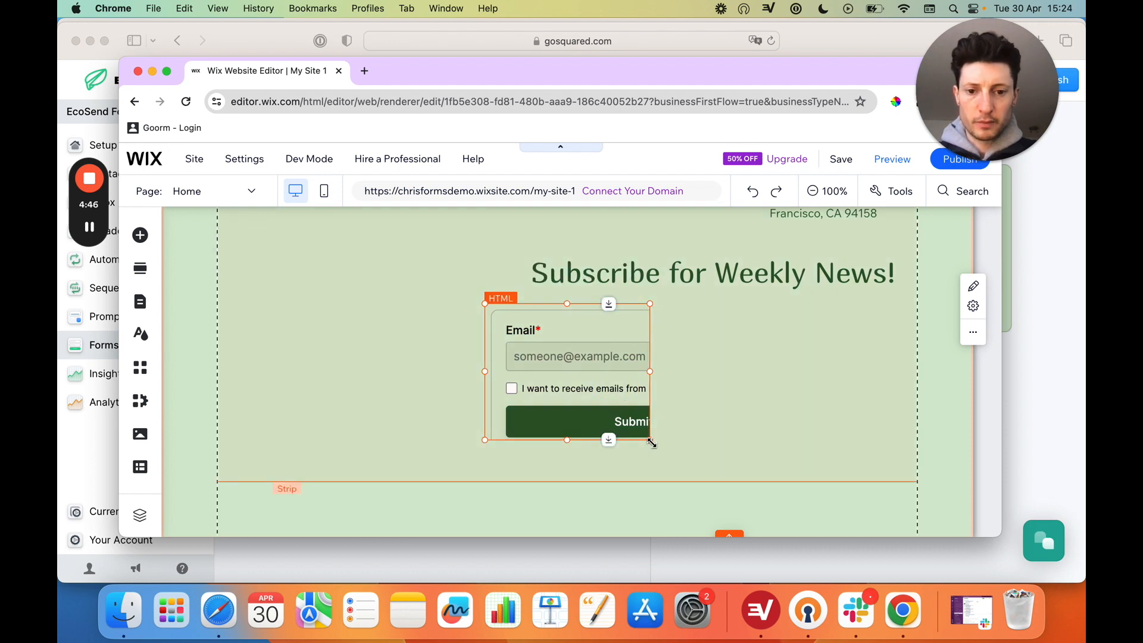
left_click_drag(651, 442, 864, 495)
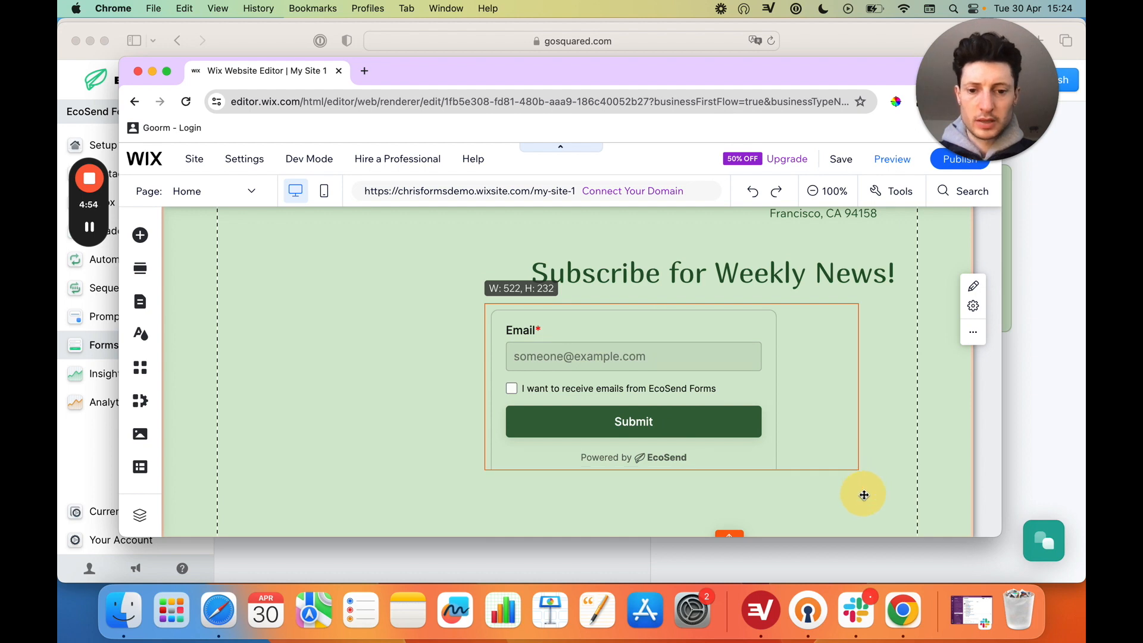